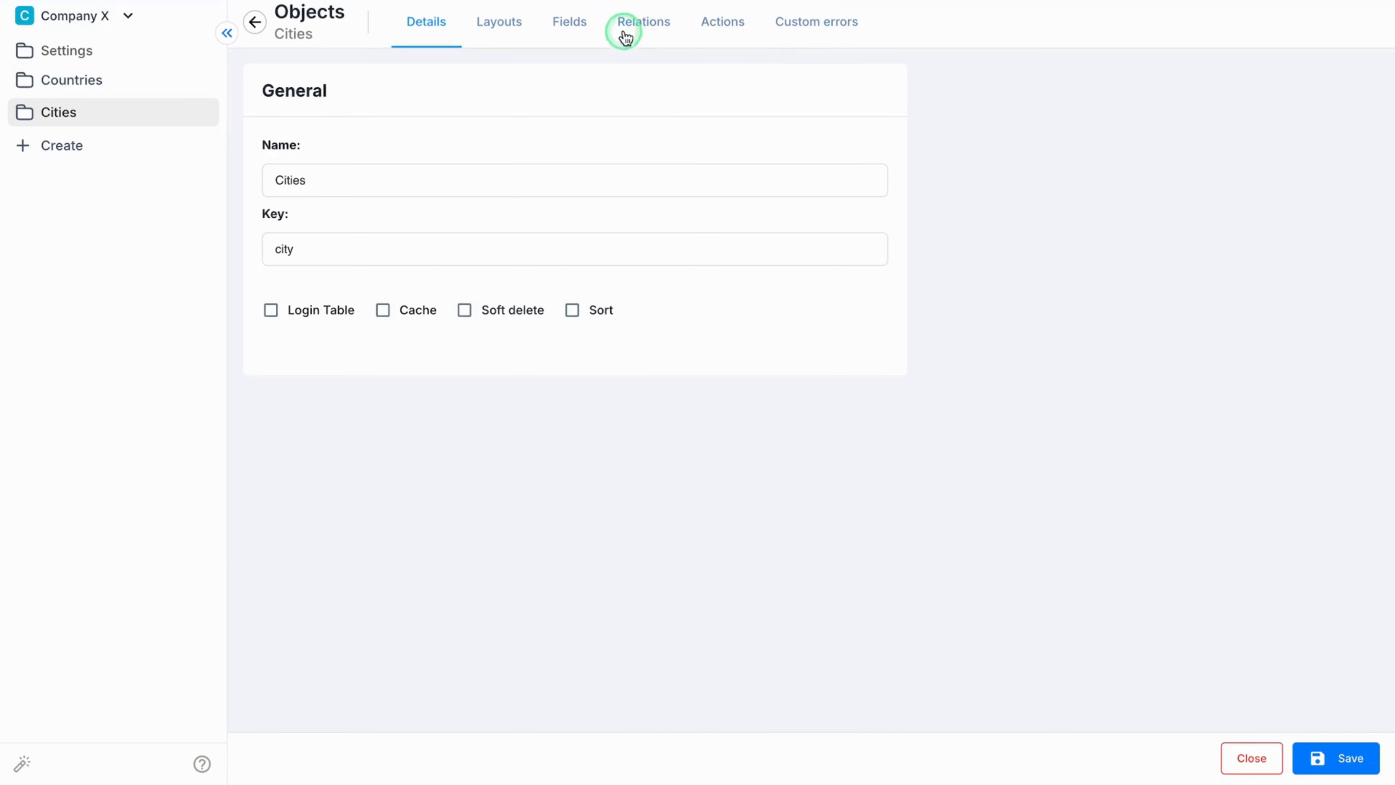
# Start a new relation for the Cities object with Label From "Country" and Label To "City".
pyautogui.click(626, 33)
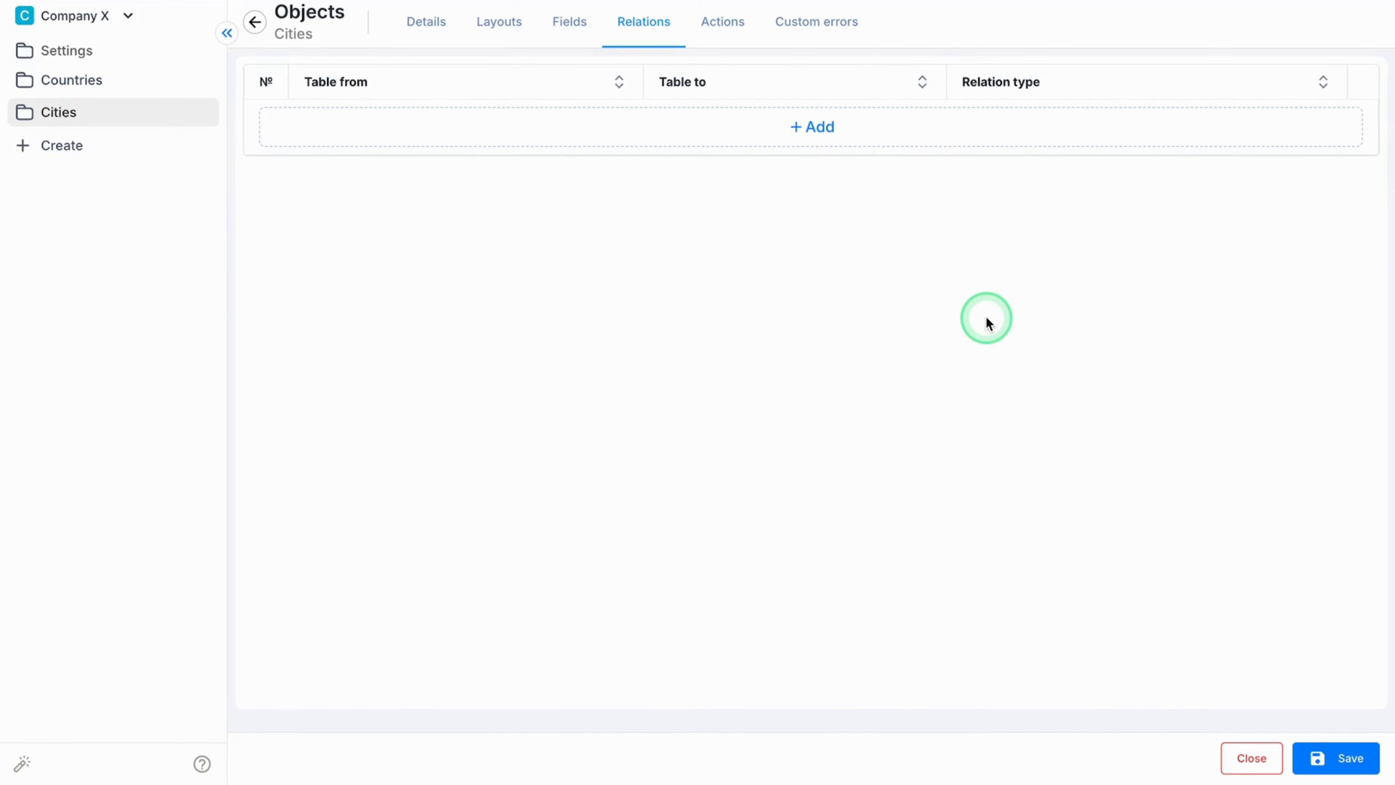
pyautogui.click(929, 124)
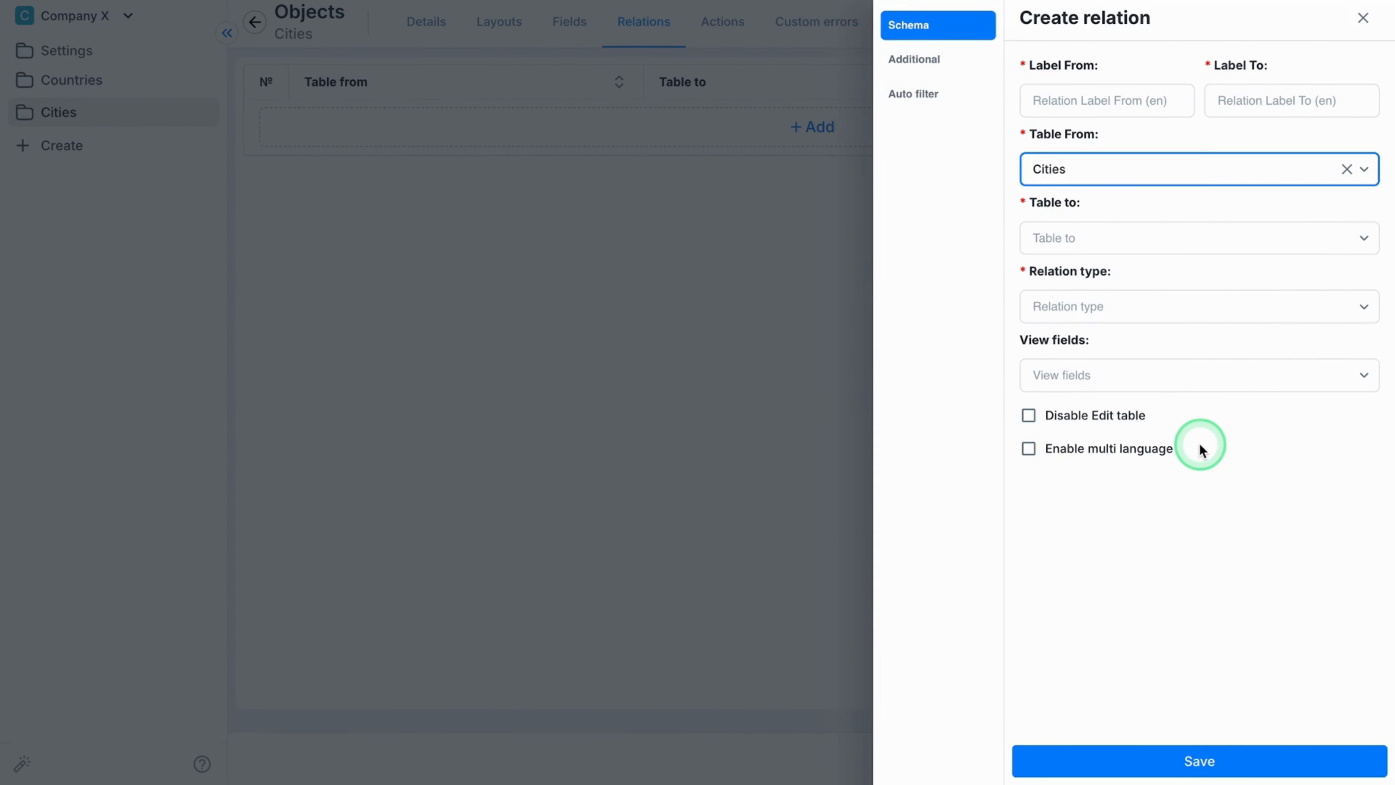
pyautogui.click(1159, 96)
pyautogui.write('Country')
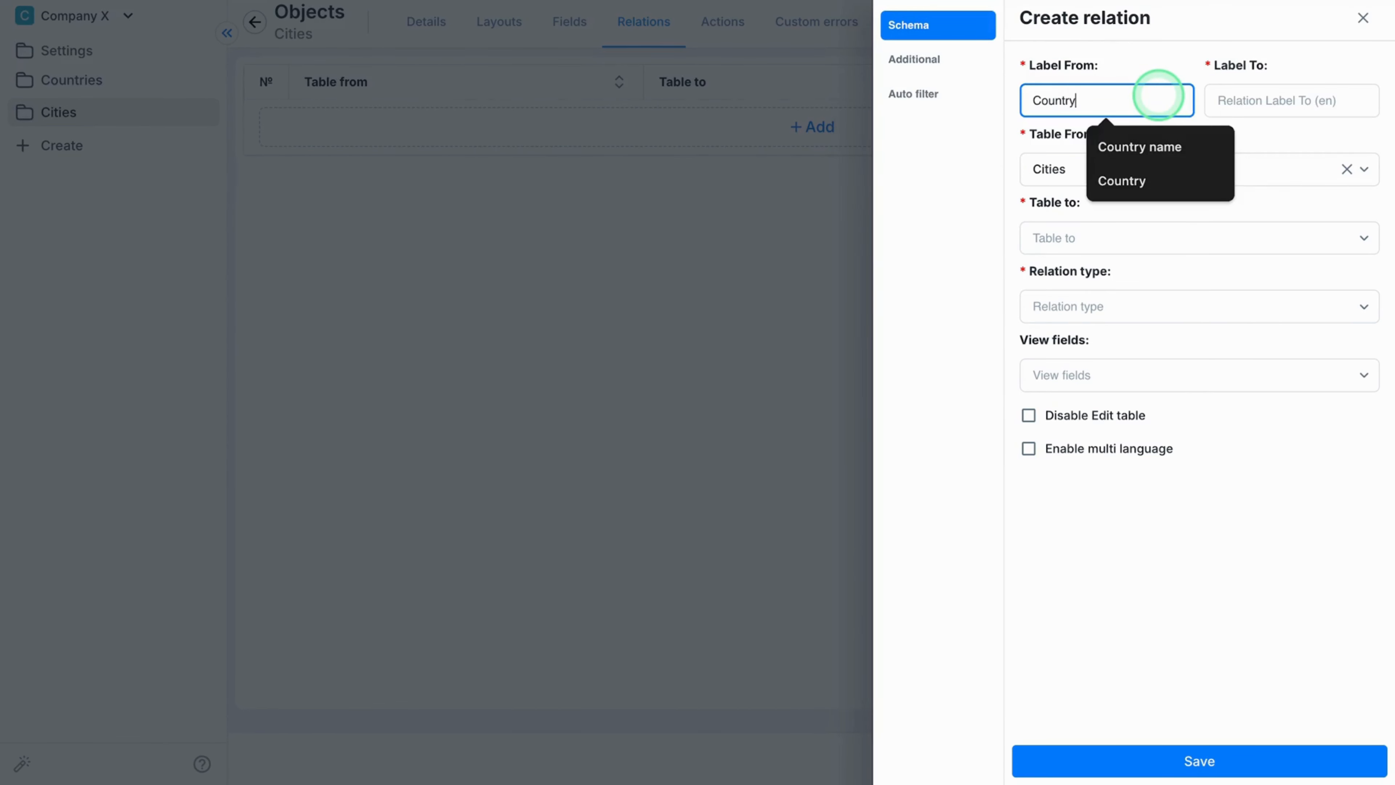
pyautogui.click(996, 118)
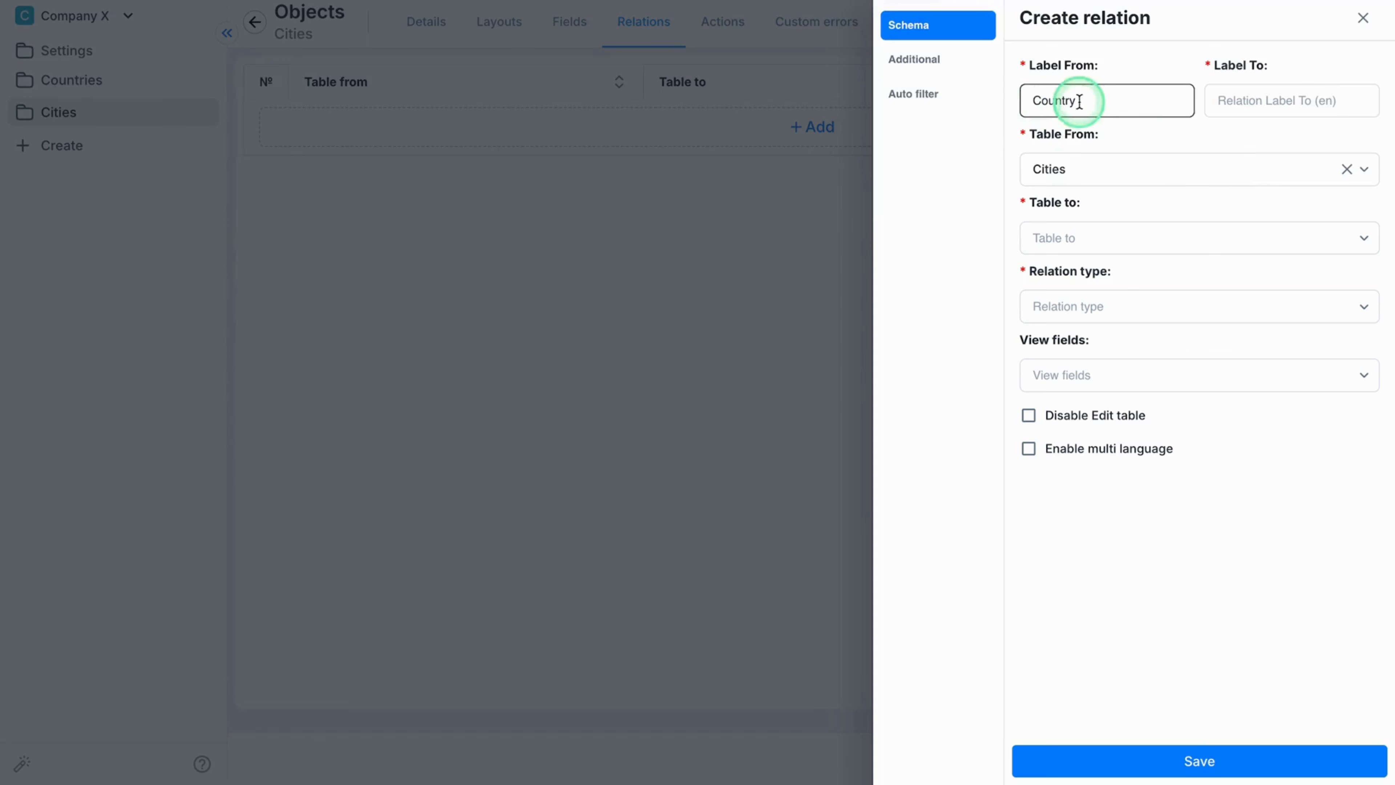
pyautogui.click(1266, 104)
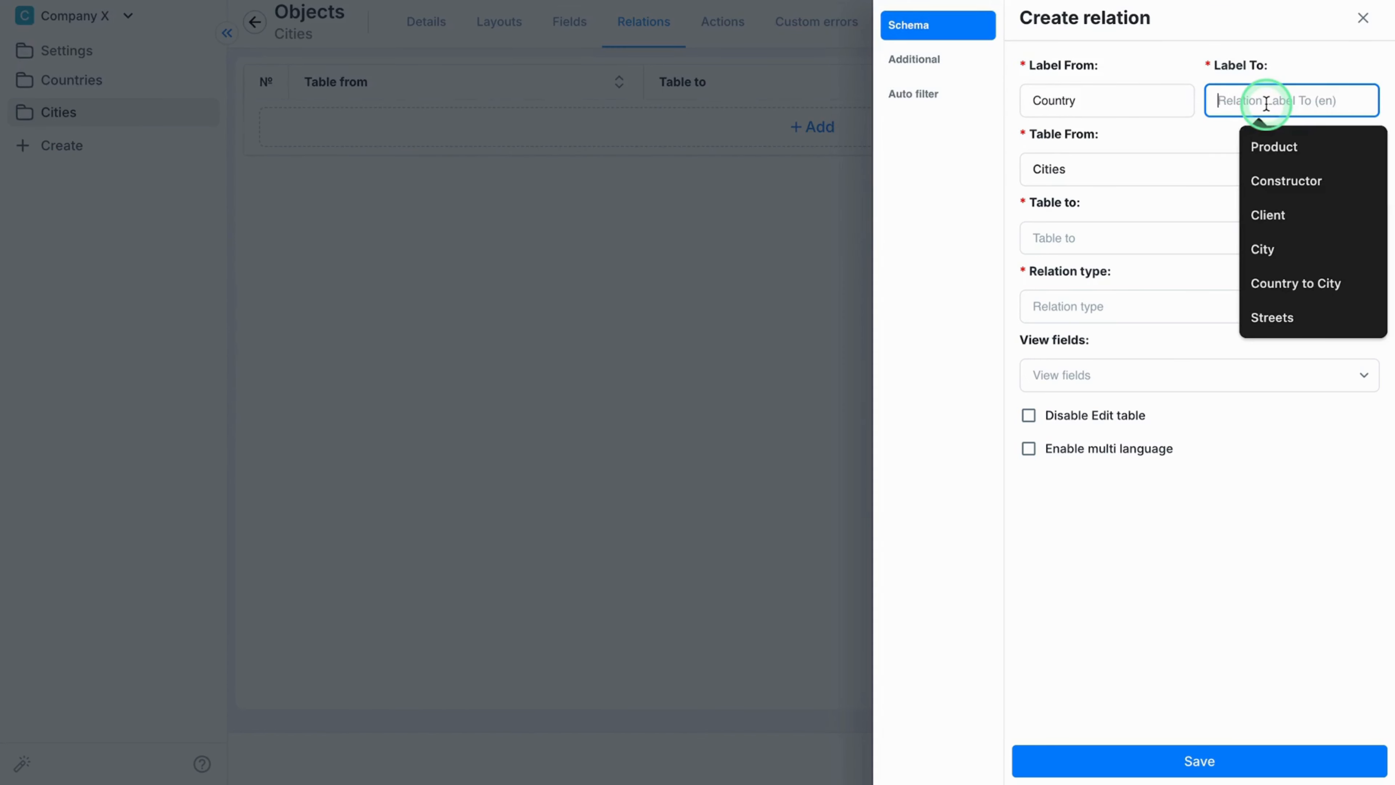
pyautogui.write('City')
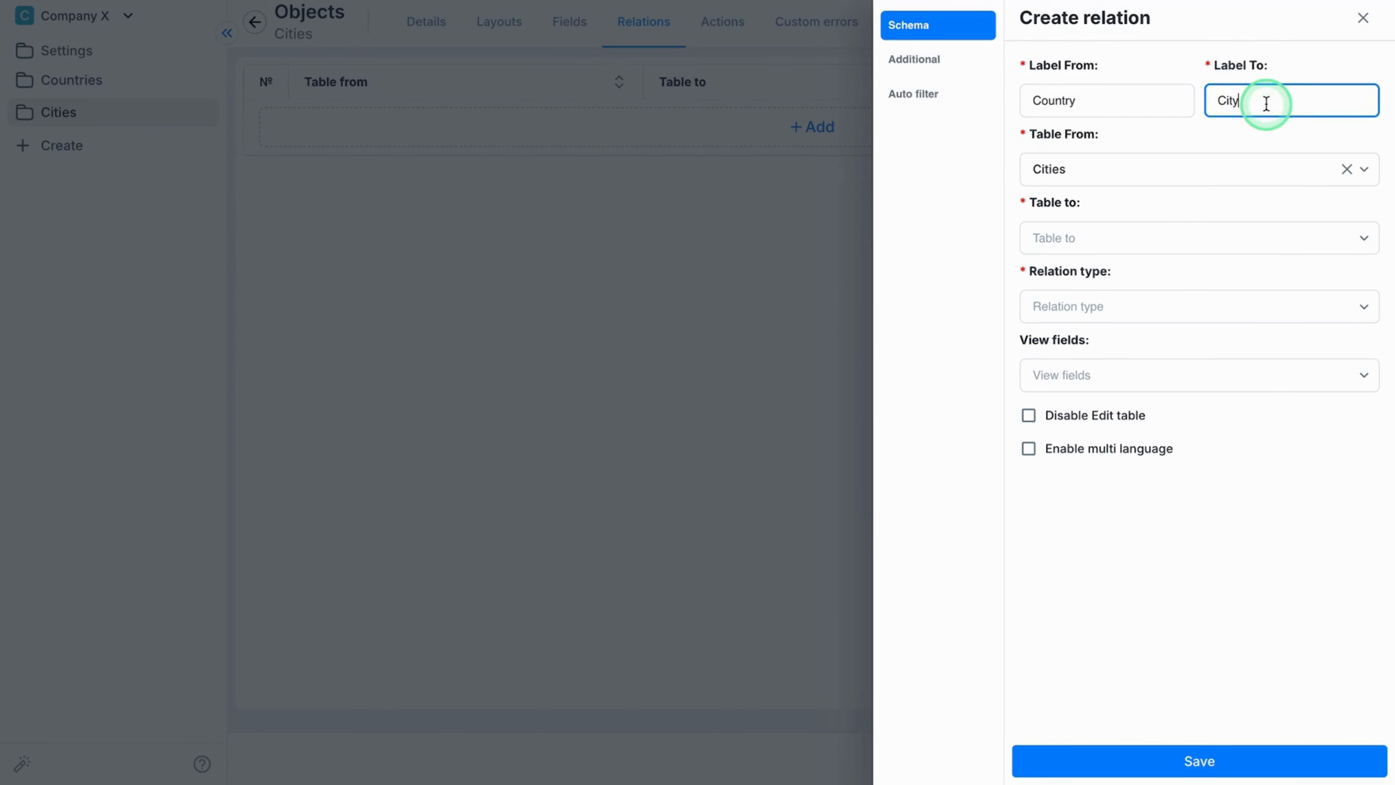
# Point the new relation from Cities to the Countries table and set its relation type to Many2One.
pyautogui.click(1090, 168)
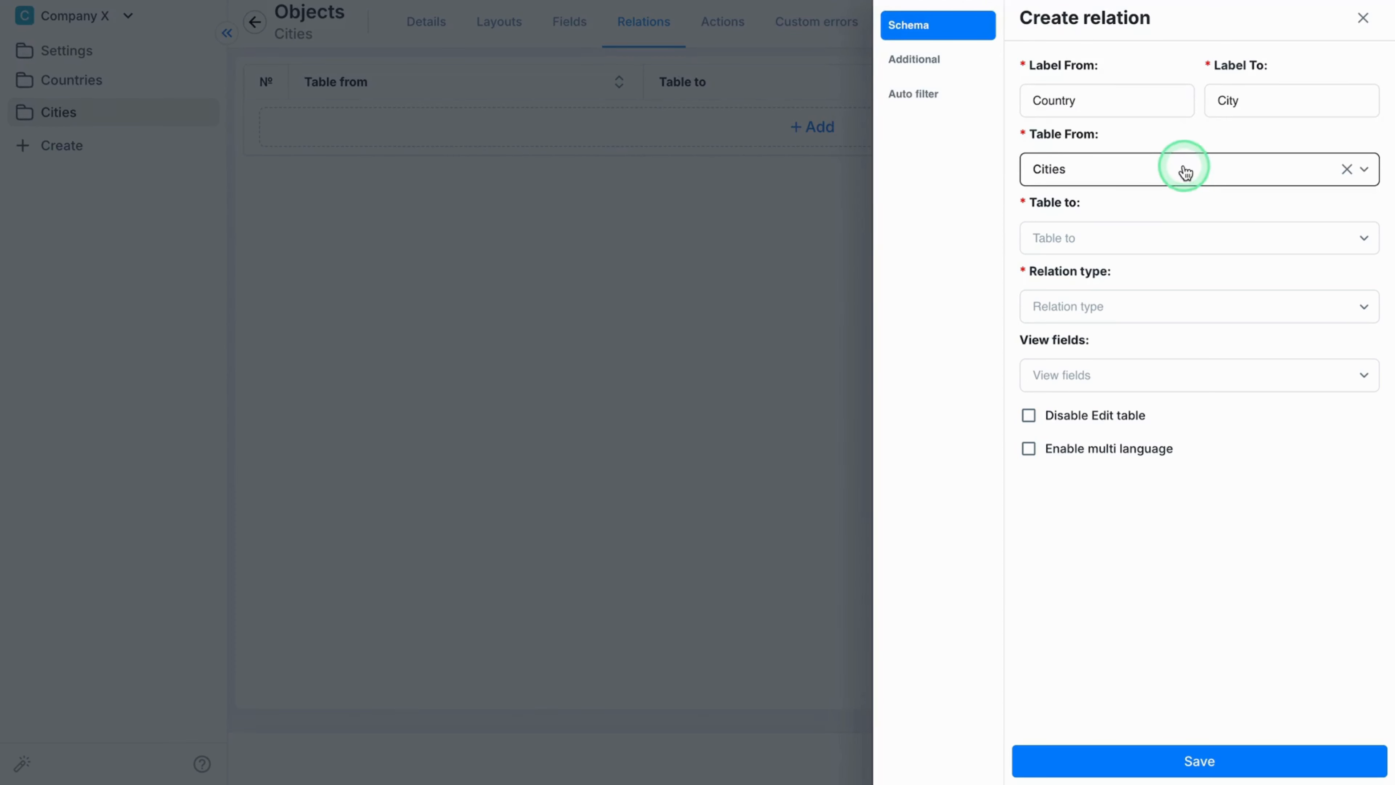
pyautogui.click(1181, 237)
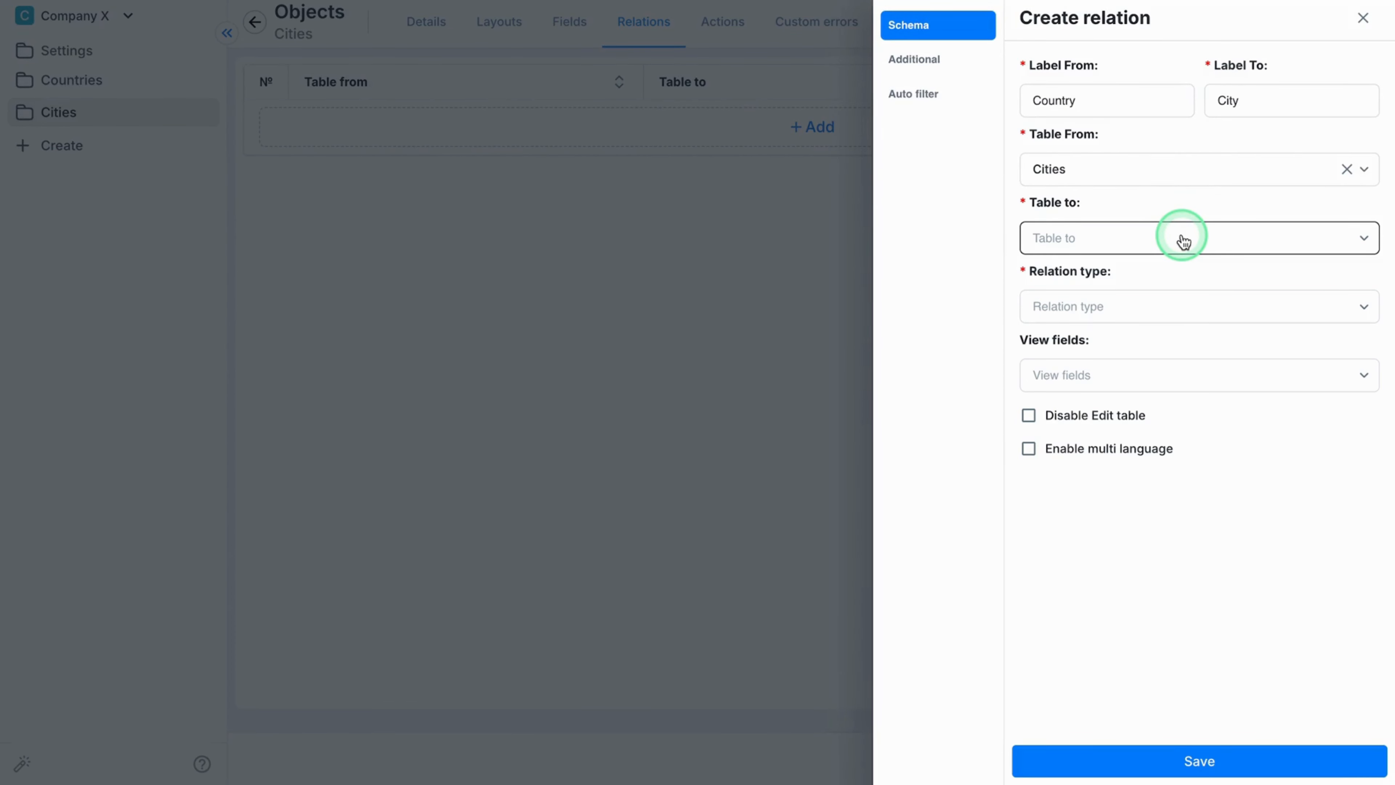
pyautogui.click(1181, 241)
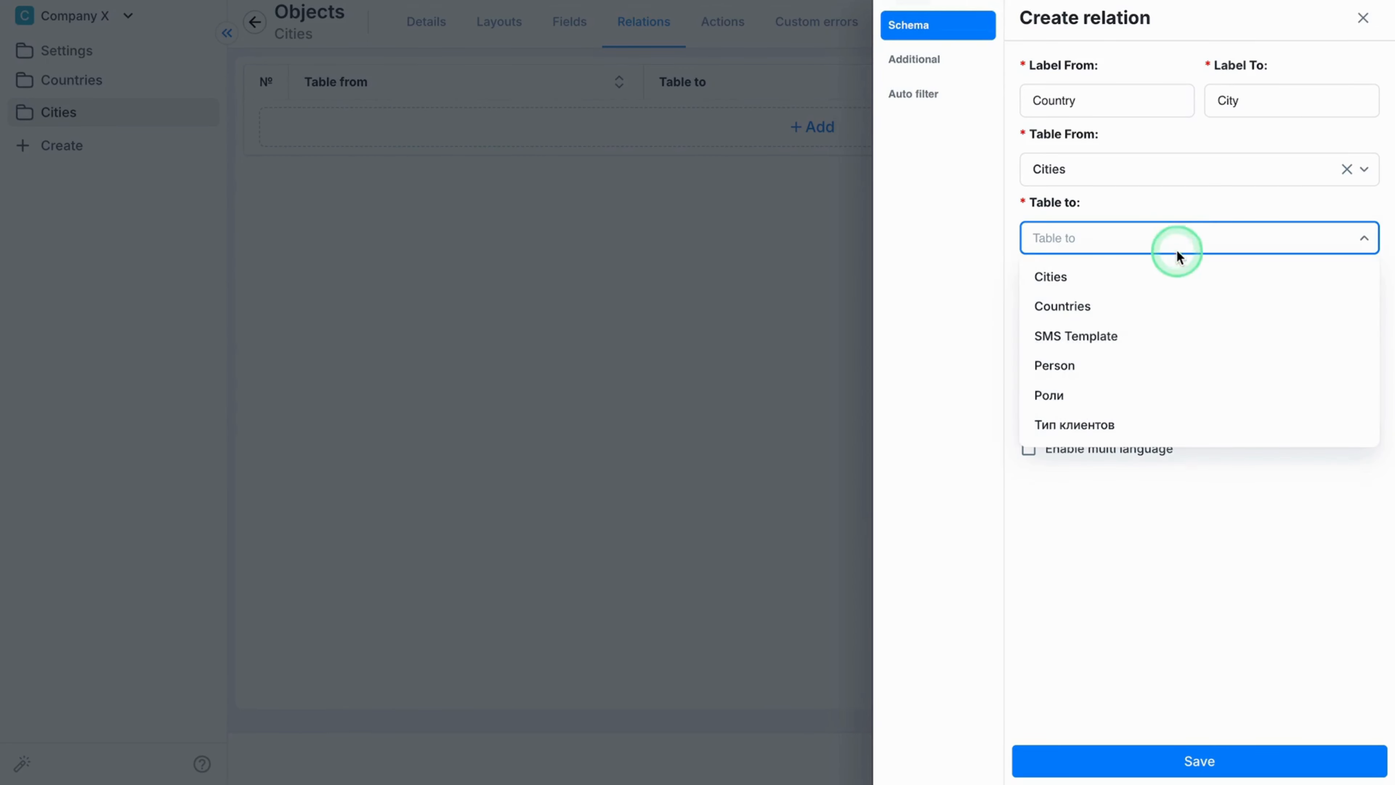
pyautogui.click(1174, 312)
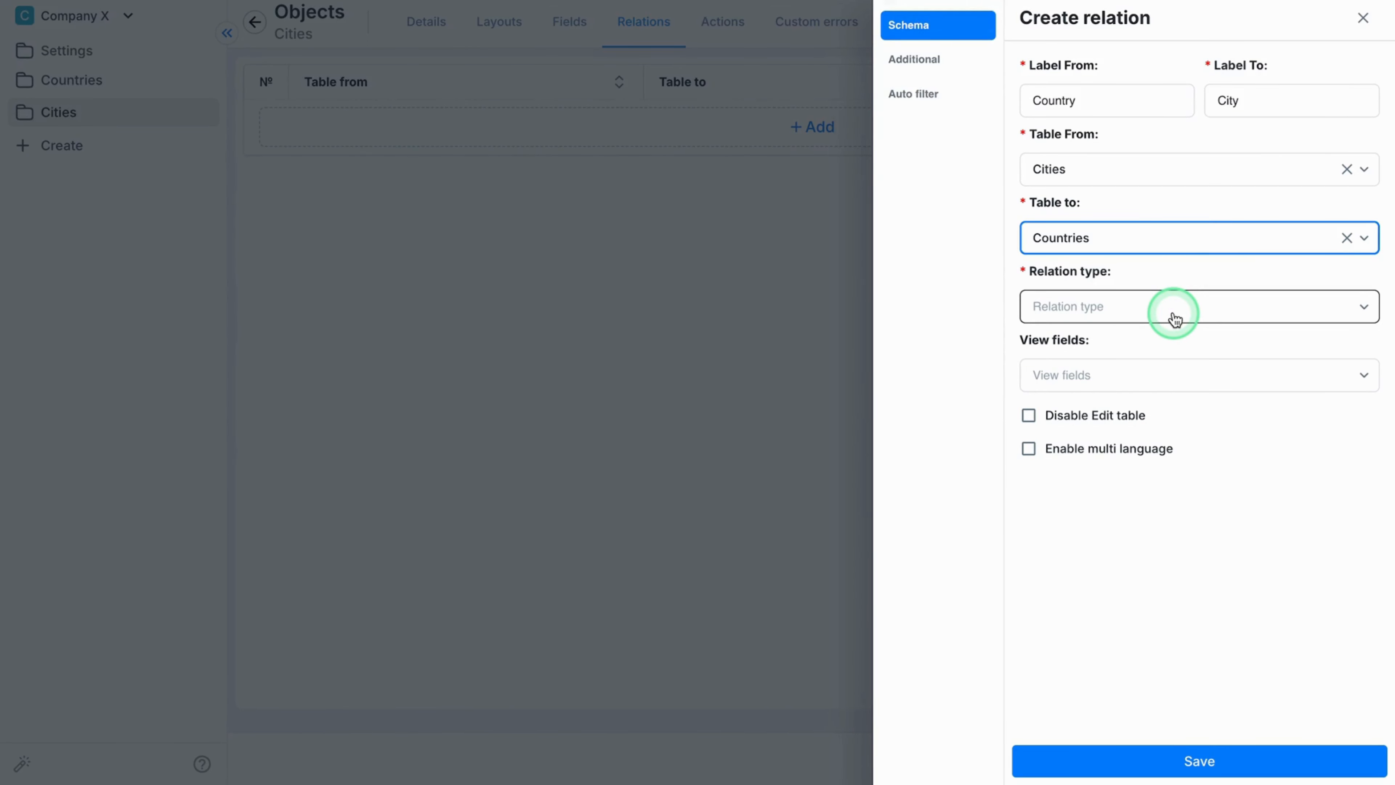
pyautogui.click(1173, 314)
pyautogui.click(1169, 352)
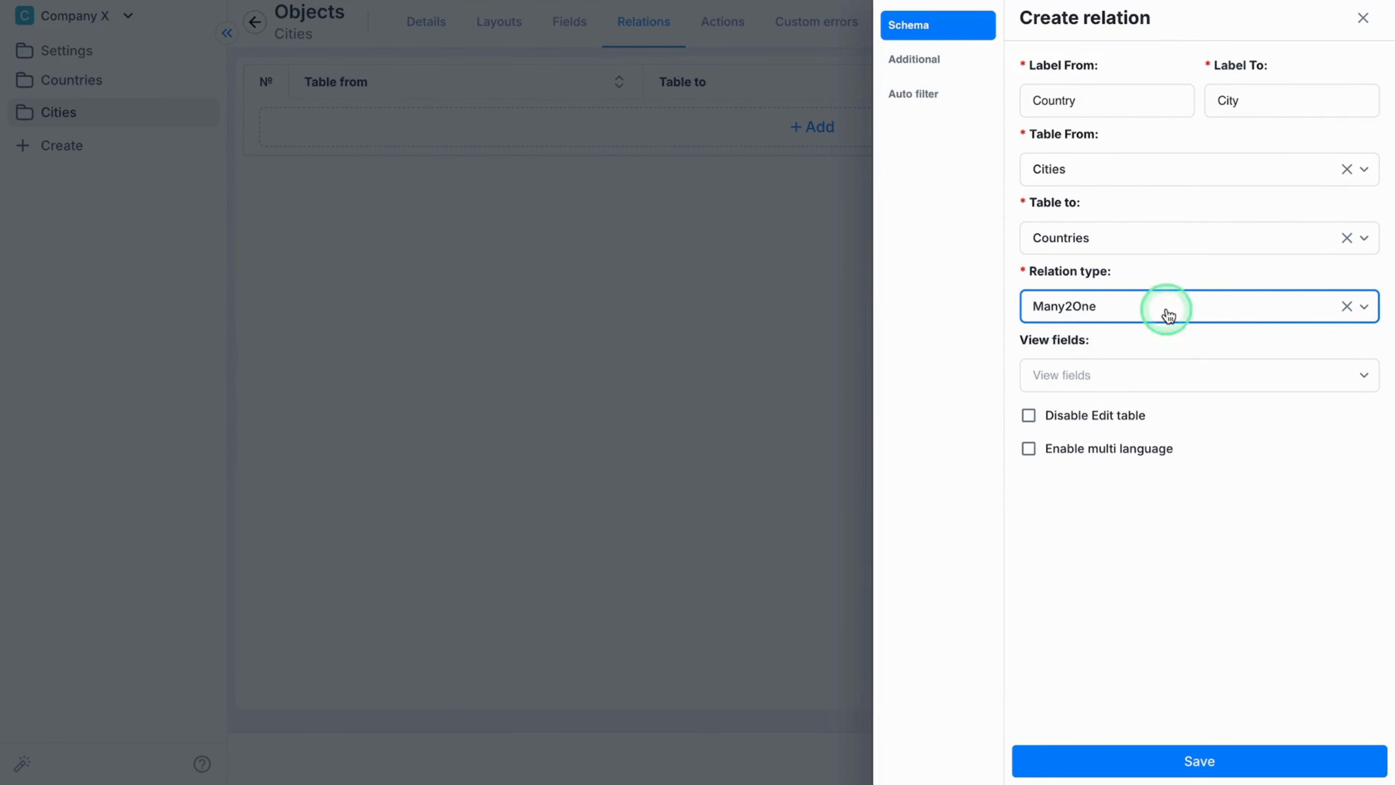
# Choose Country_name as the relation's view field, then save the relation and the Cities object.
pyautogui.click(1258, 377)
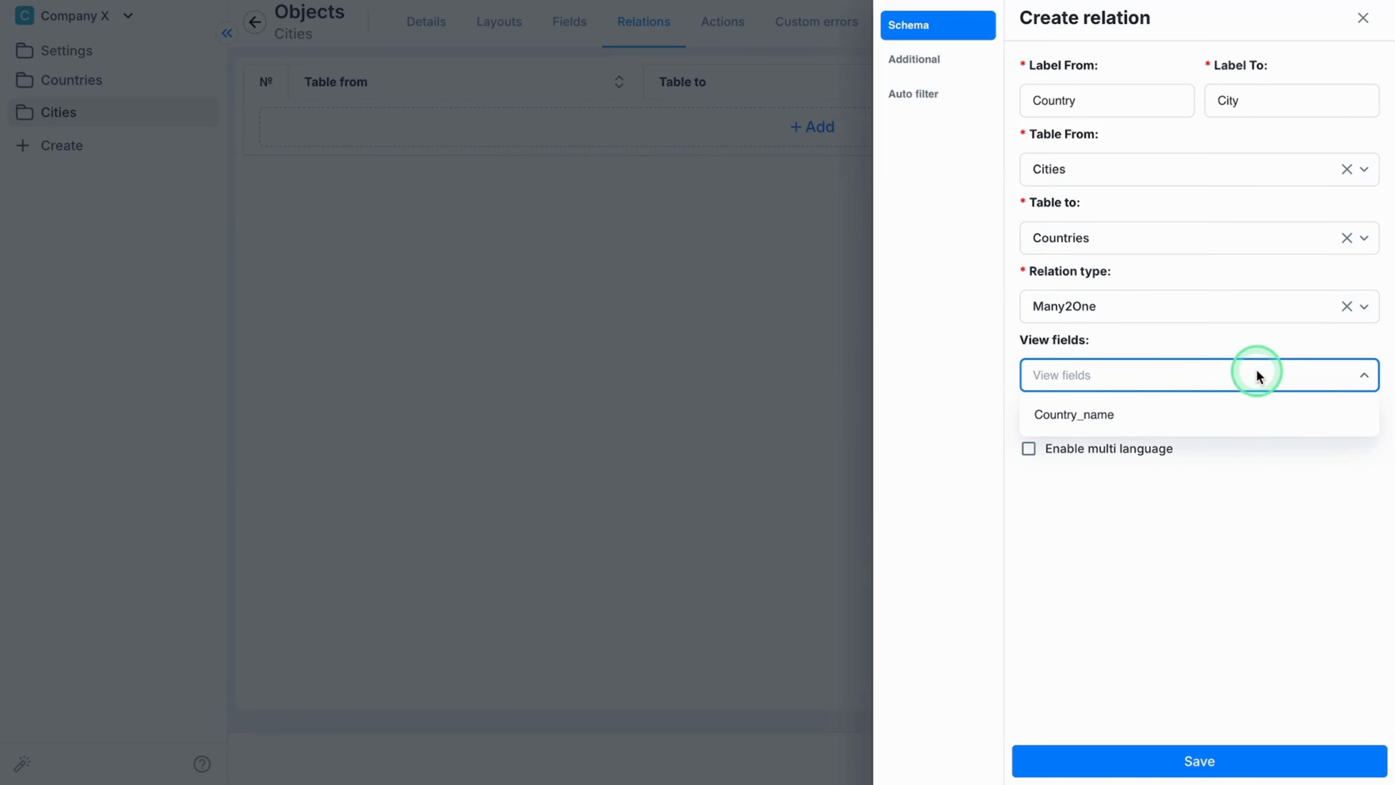
pyautogui.click(1237, 434)
pyautogui.click(1219, 594)
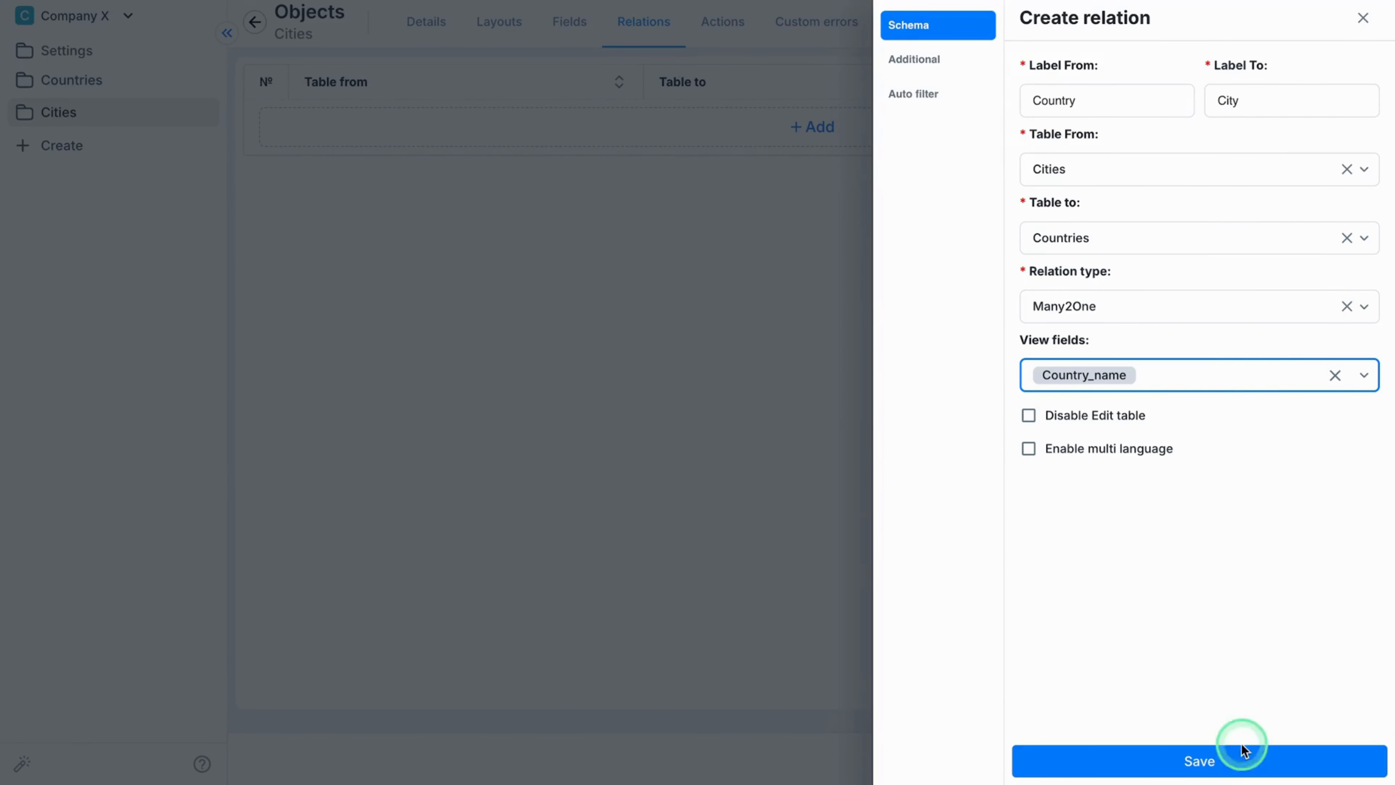
pyautogui.click(1254, 769)
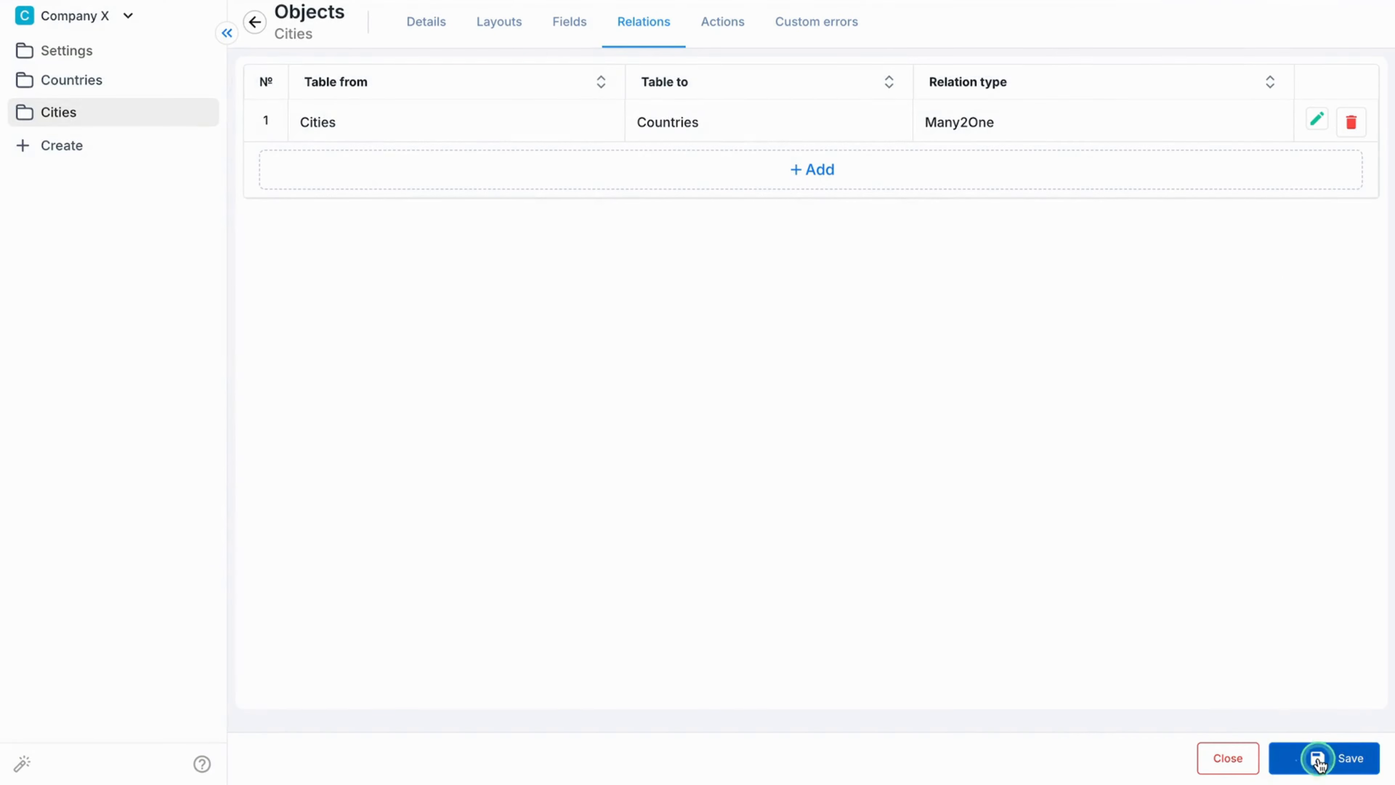
pyautogui.click(1318, 759)
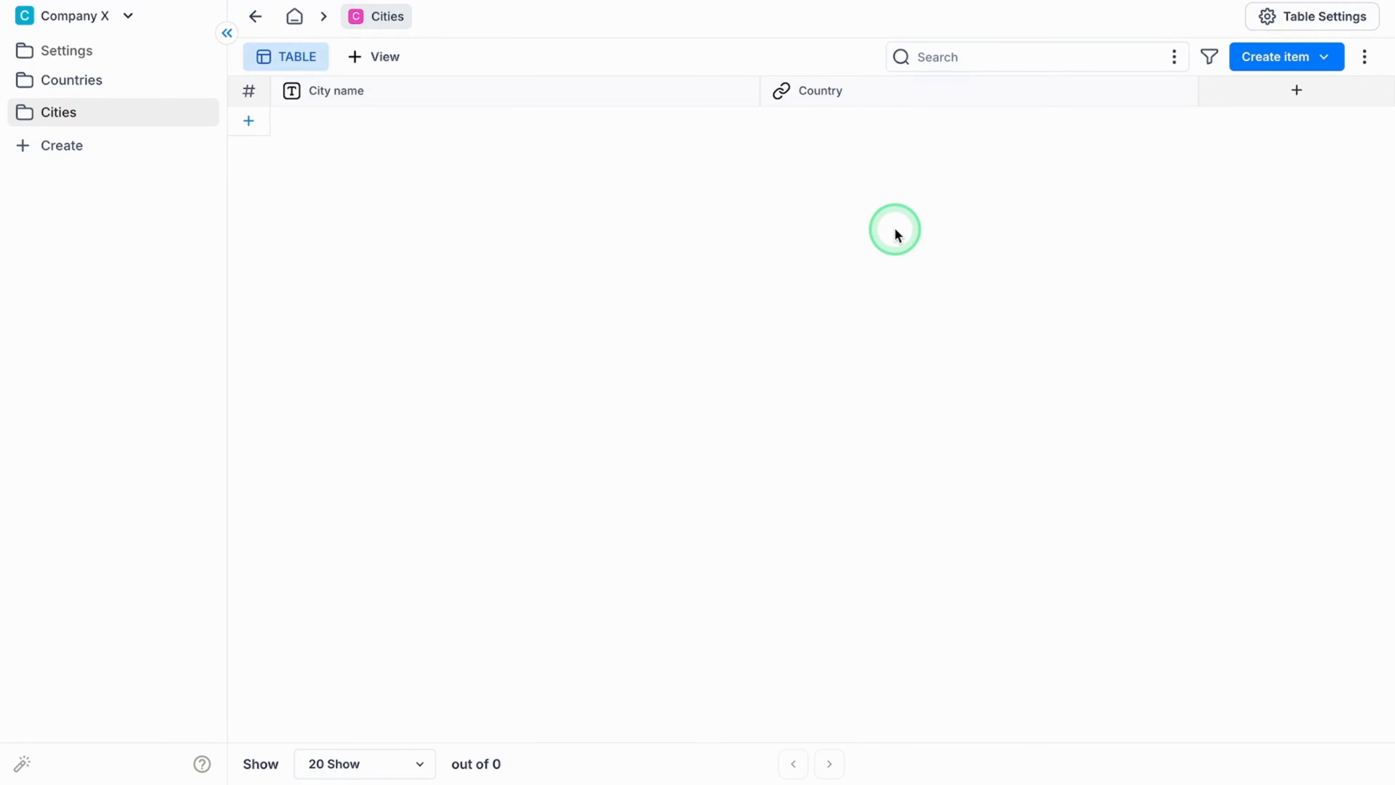
# Add a record named USA to the Countries table and save it.
pyautogui.click(128, 94)
pyautogui.click(250, 121)
pyautogui.click(330, 119)
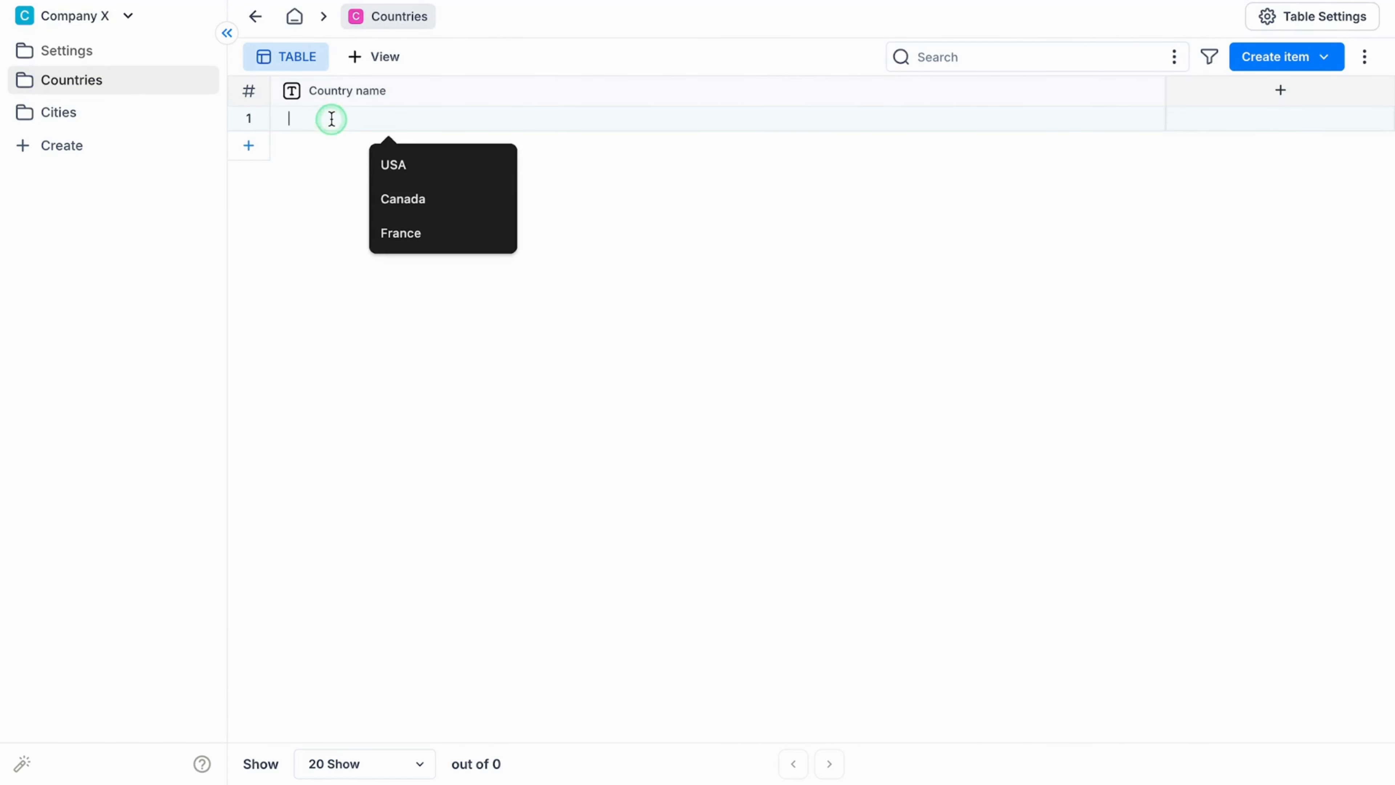
pyautogui.write('Usa')
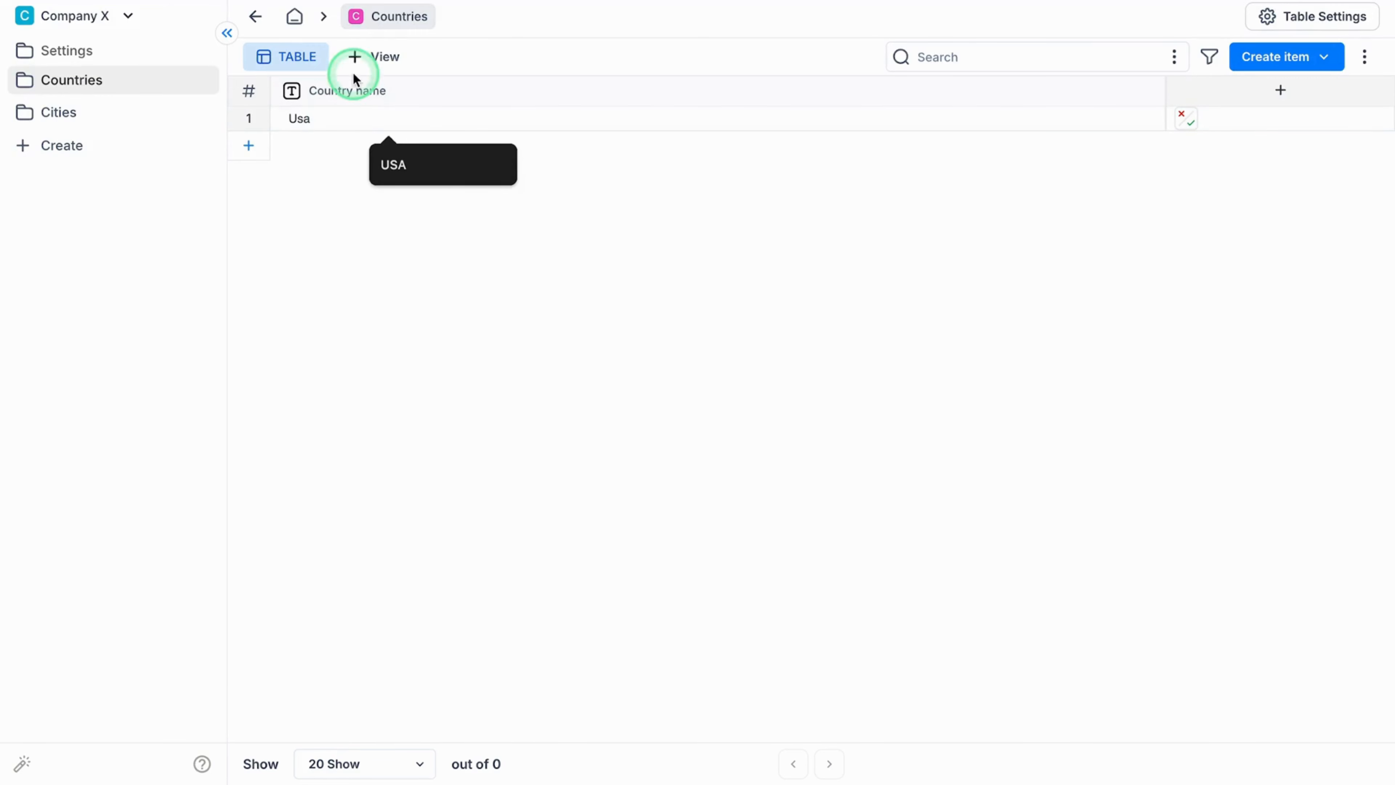
pyautogui.click(414, 163)
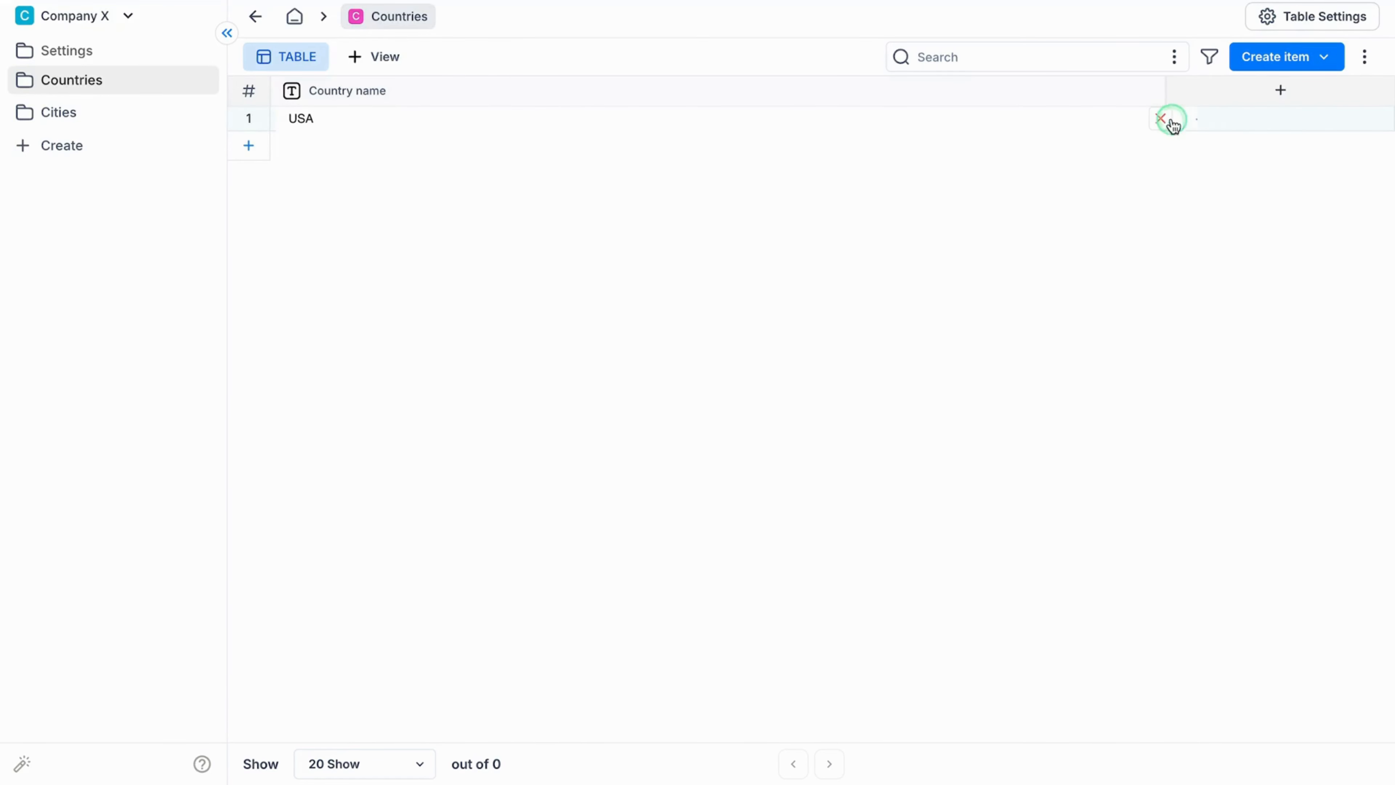
pyautogui.click(1188, 124)
# Add a second country record named Canada and save it.
pyautogui.click(257, 148)
pyautogui.click(318, 150)
pyautogui.write('C')
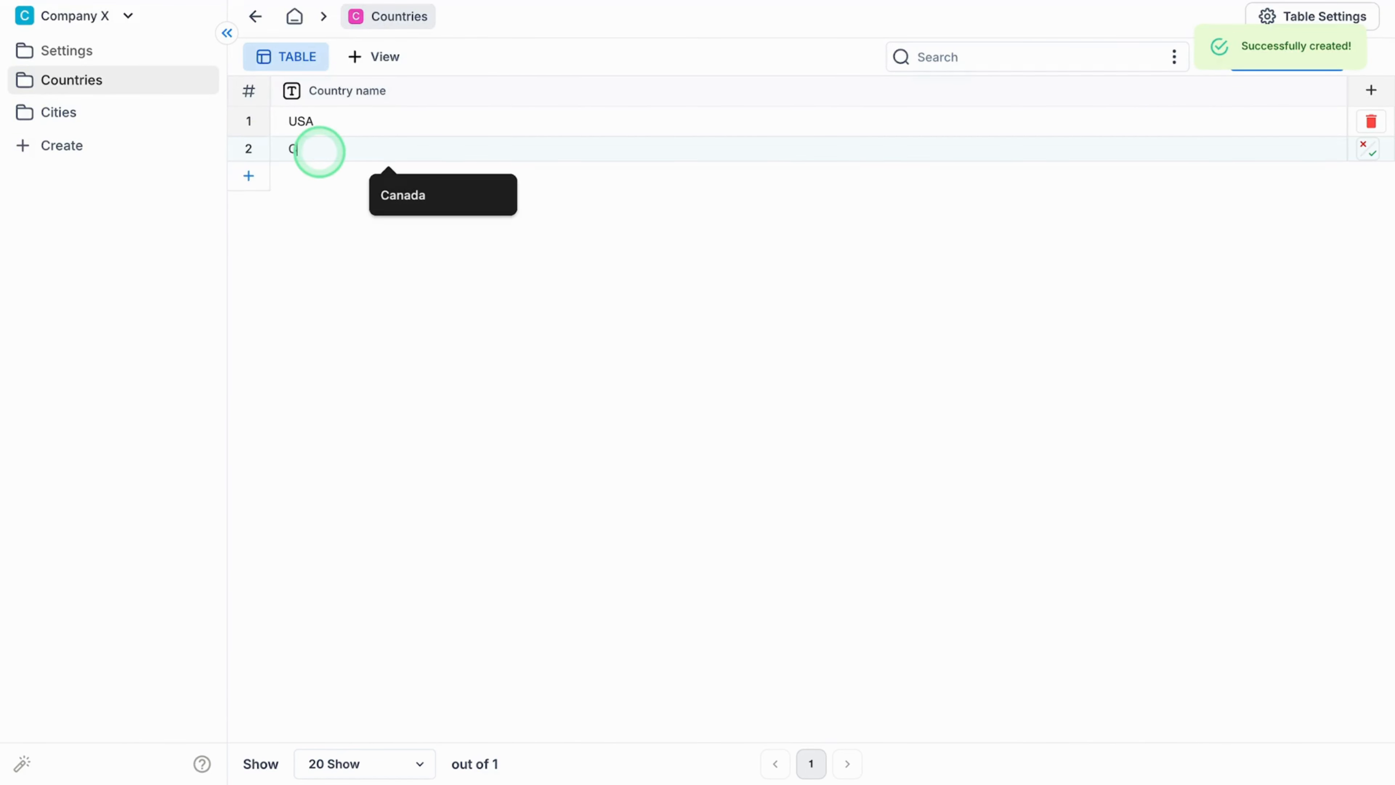
pyautogui.write('anada')
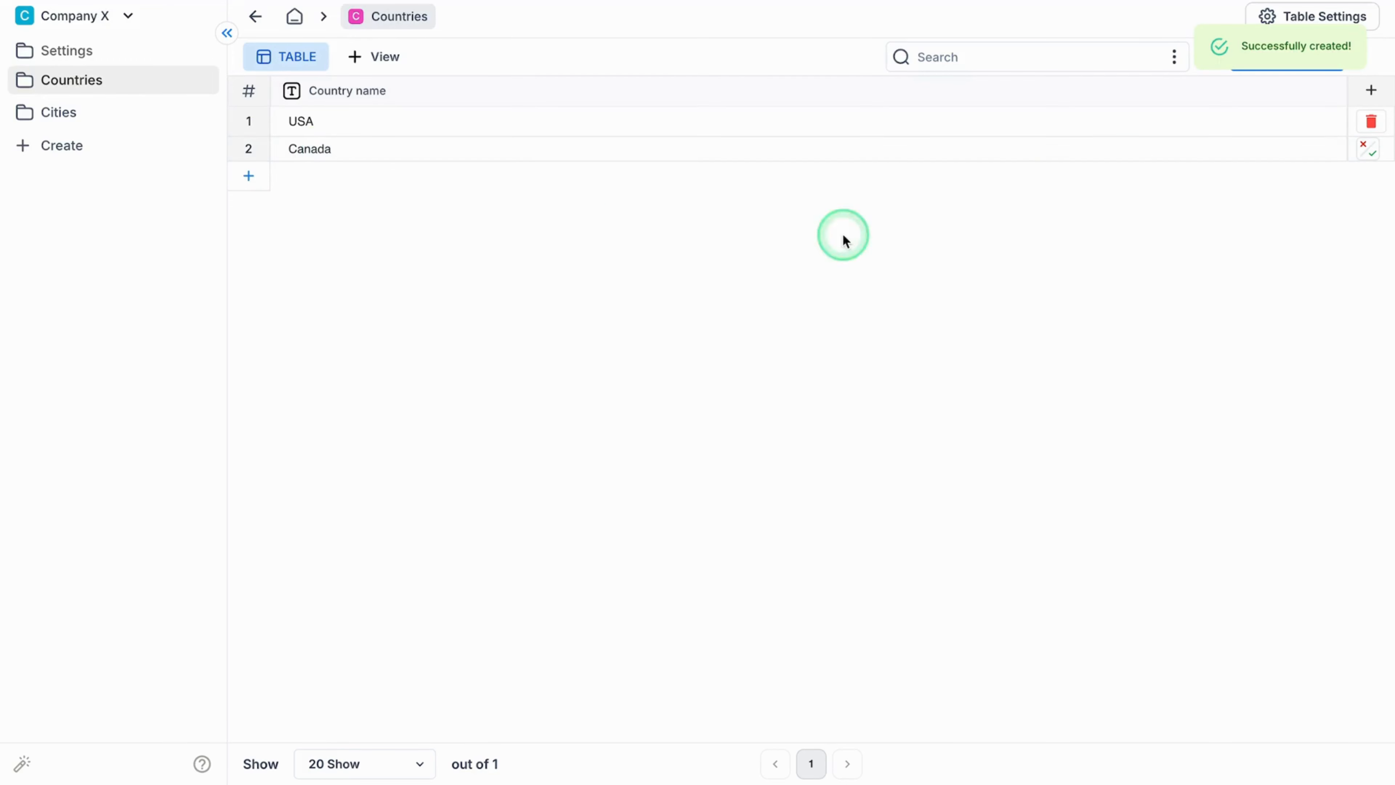
pyautogui.click(1367, 153)
# Add a third country record named France and save it.
pyautogui.click(251, 179)
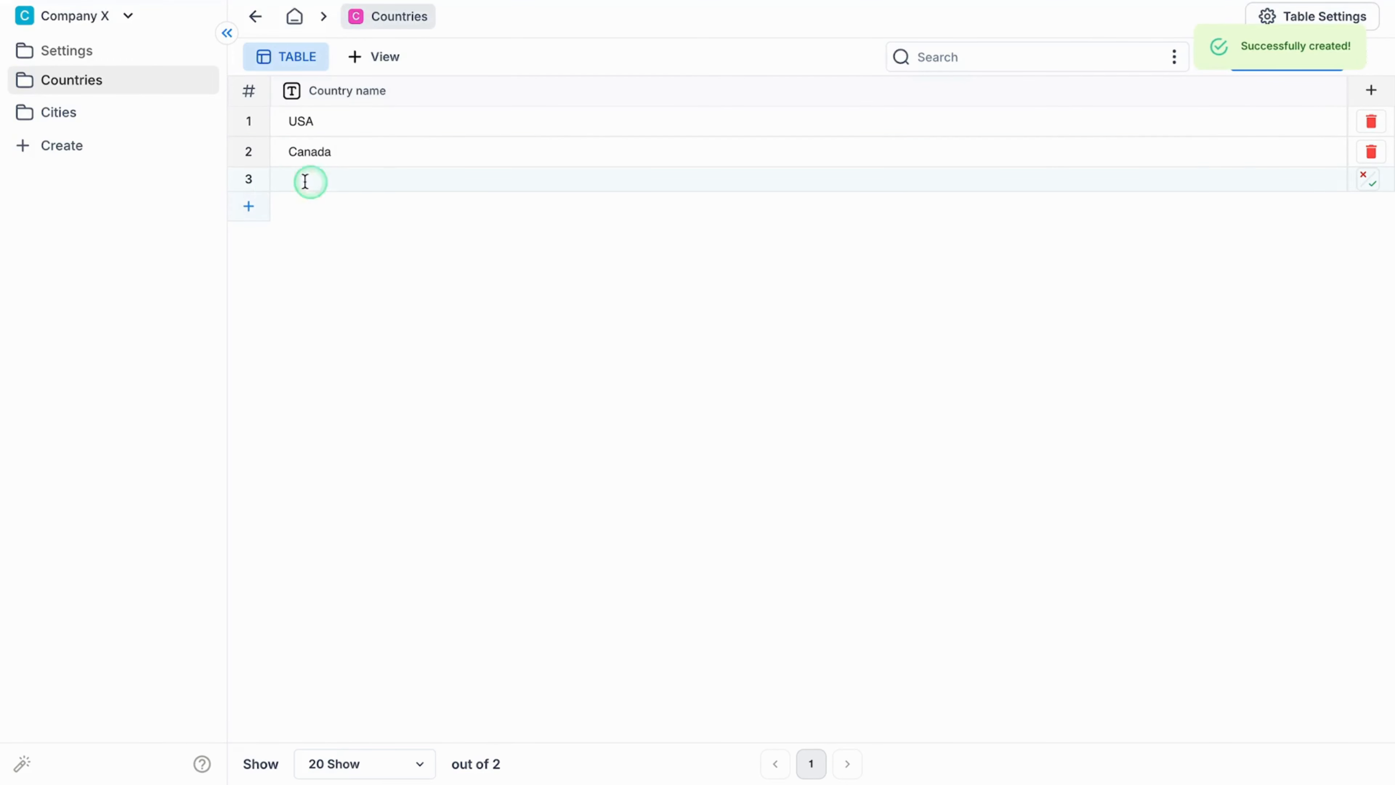
pyautogui.click(355, 179)
pyautogui.write('France')
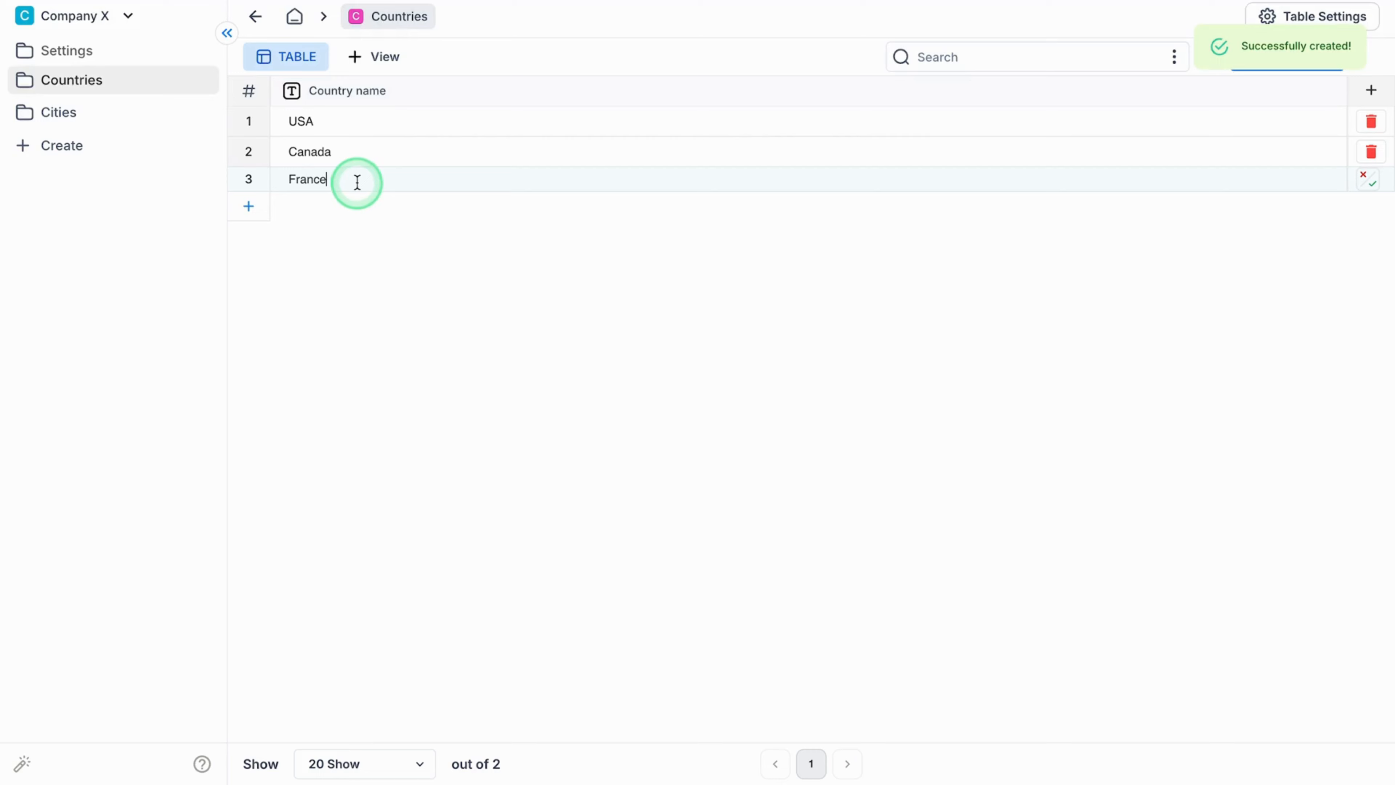
pyautogui.click(1370, 181)
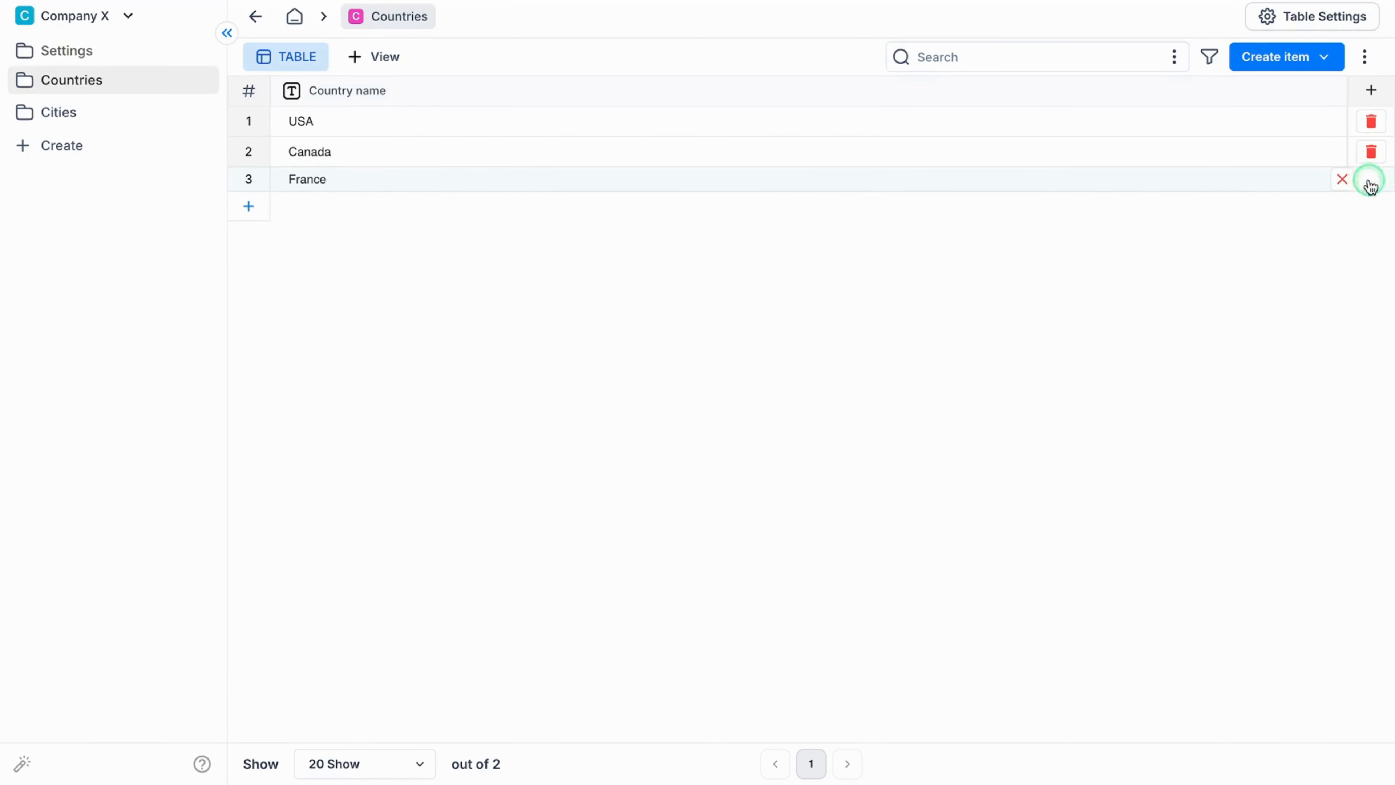
# Add the city New York to the Cities table, link it to the country USA and save the record.
pyautogui.click(112, 118)
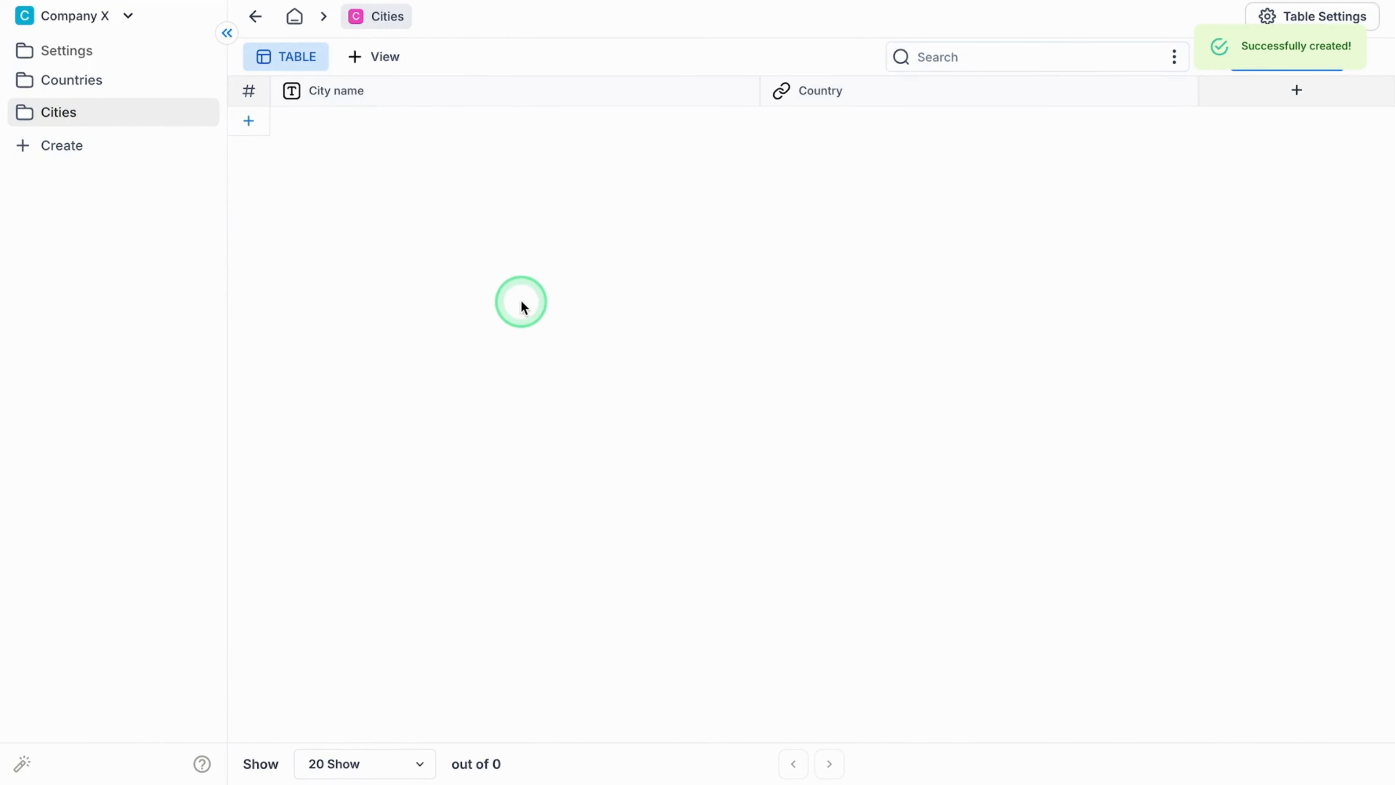
pyautogui.click(249, 121)
pyautogui.click(352, 127)
pyautogui.write('New')
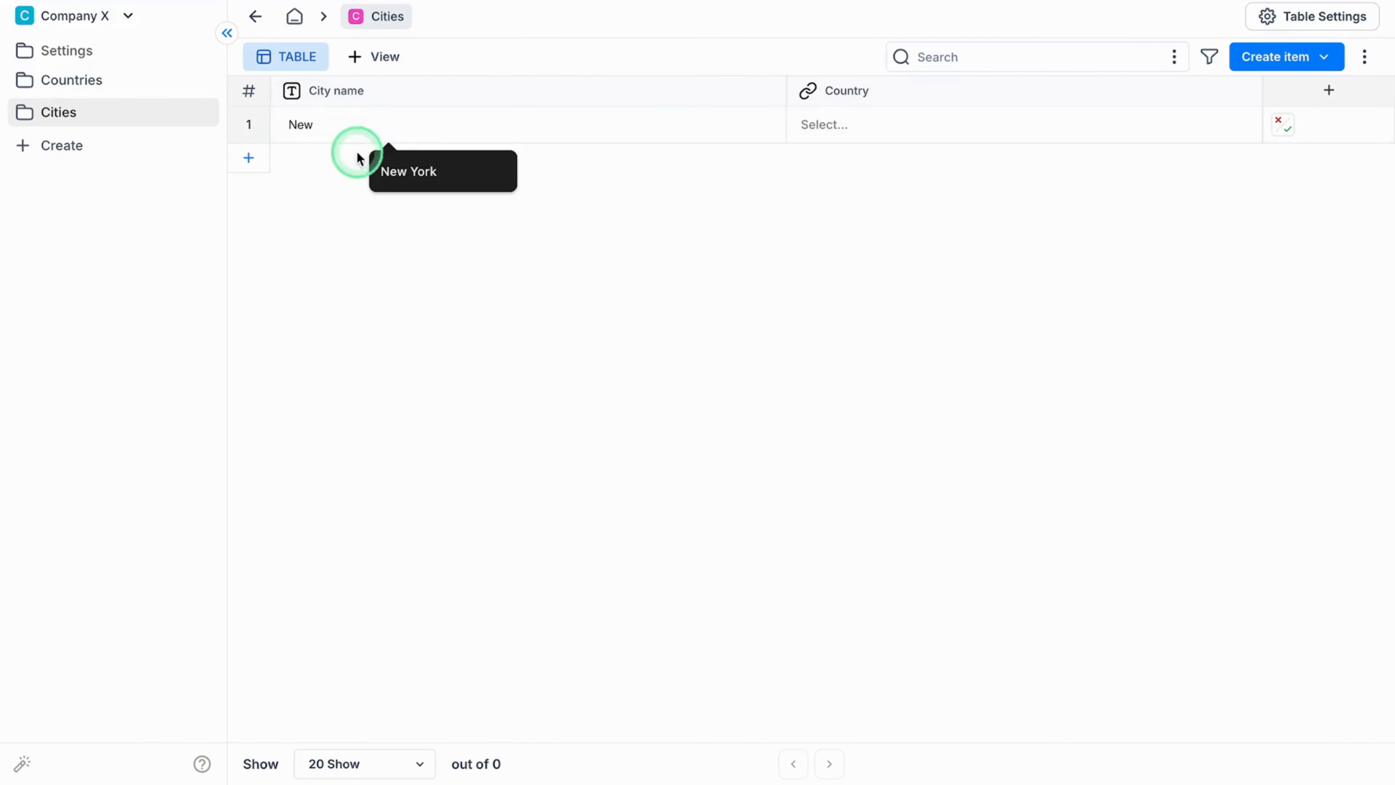
pyautogui.click(406, 172)
pyautogui.click(848, 122)
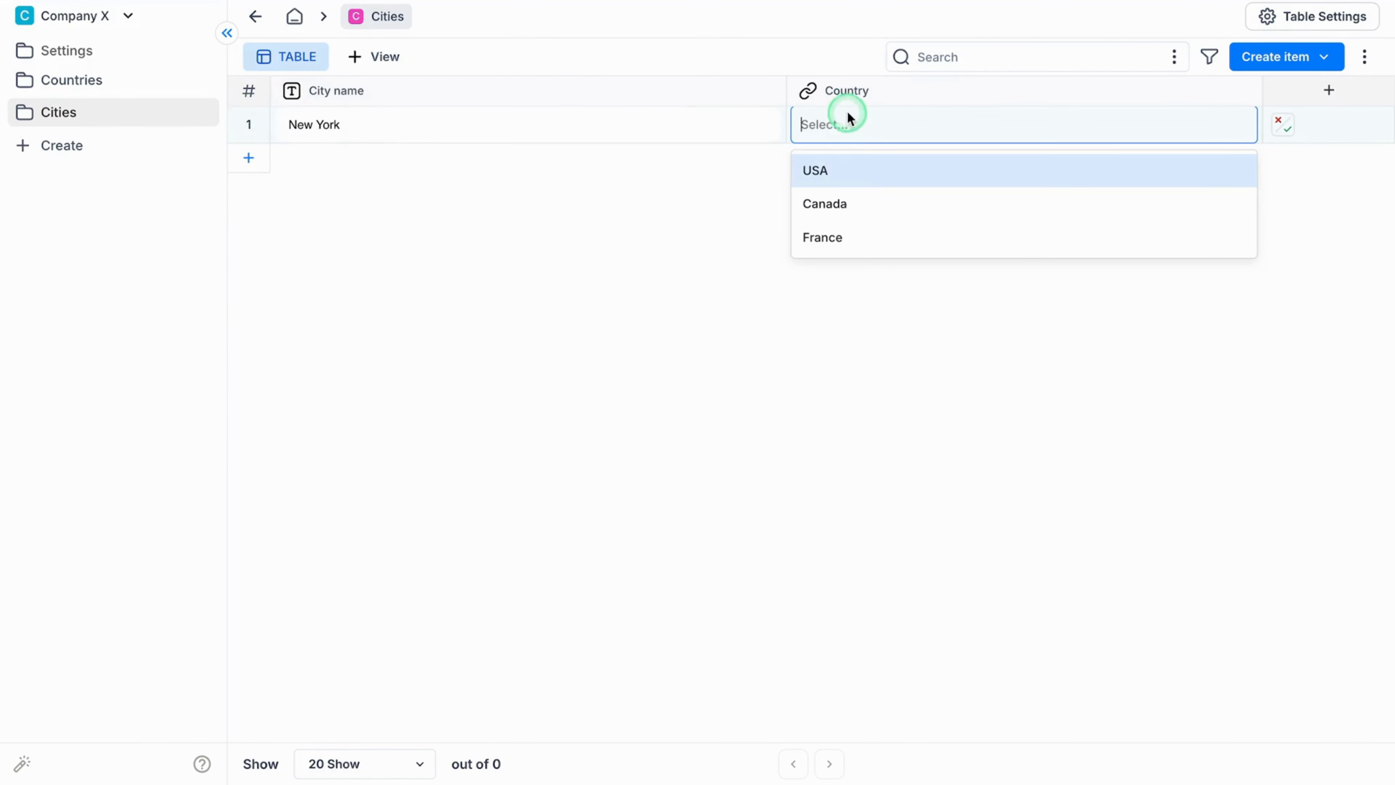
pyautogui.click(867, 175)
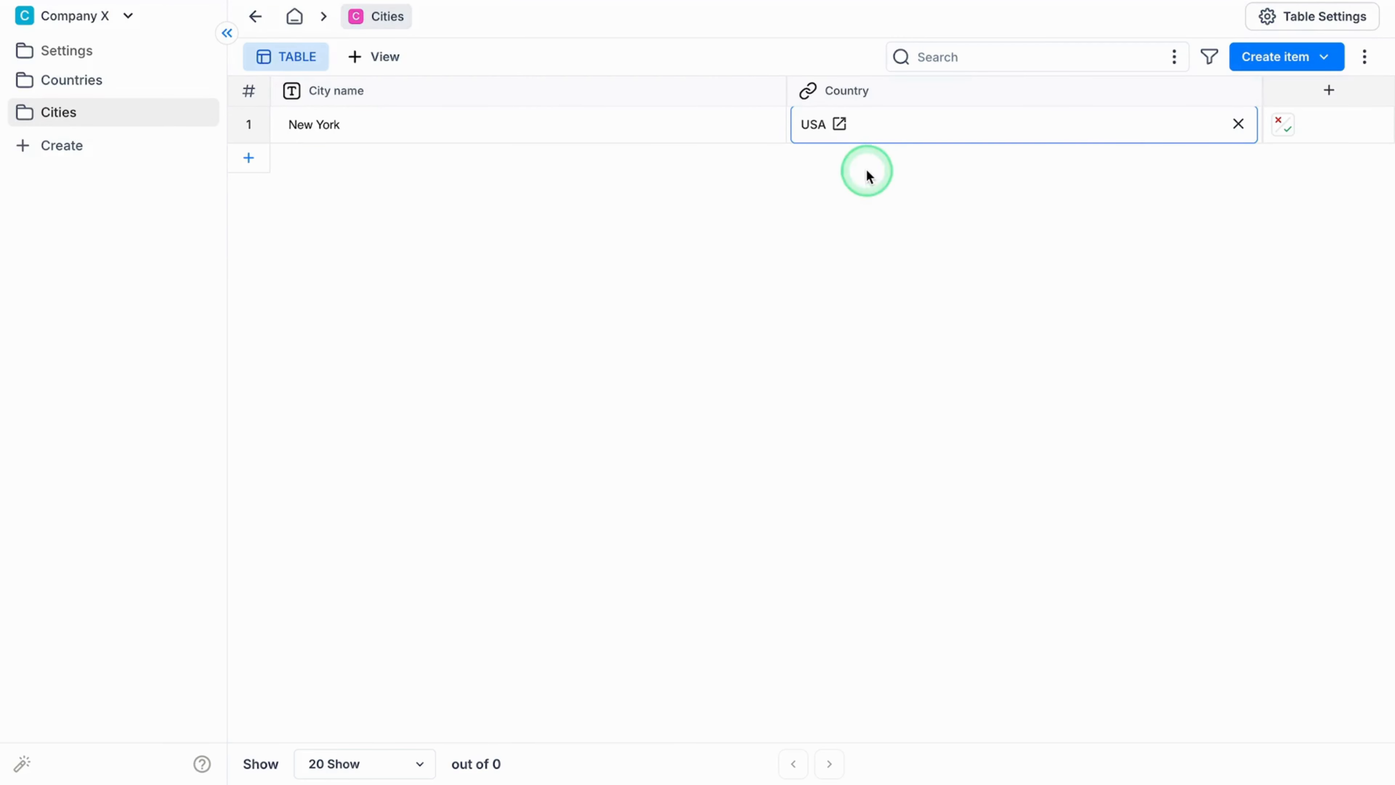
pyautogui.click(1287, 128)
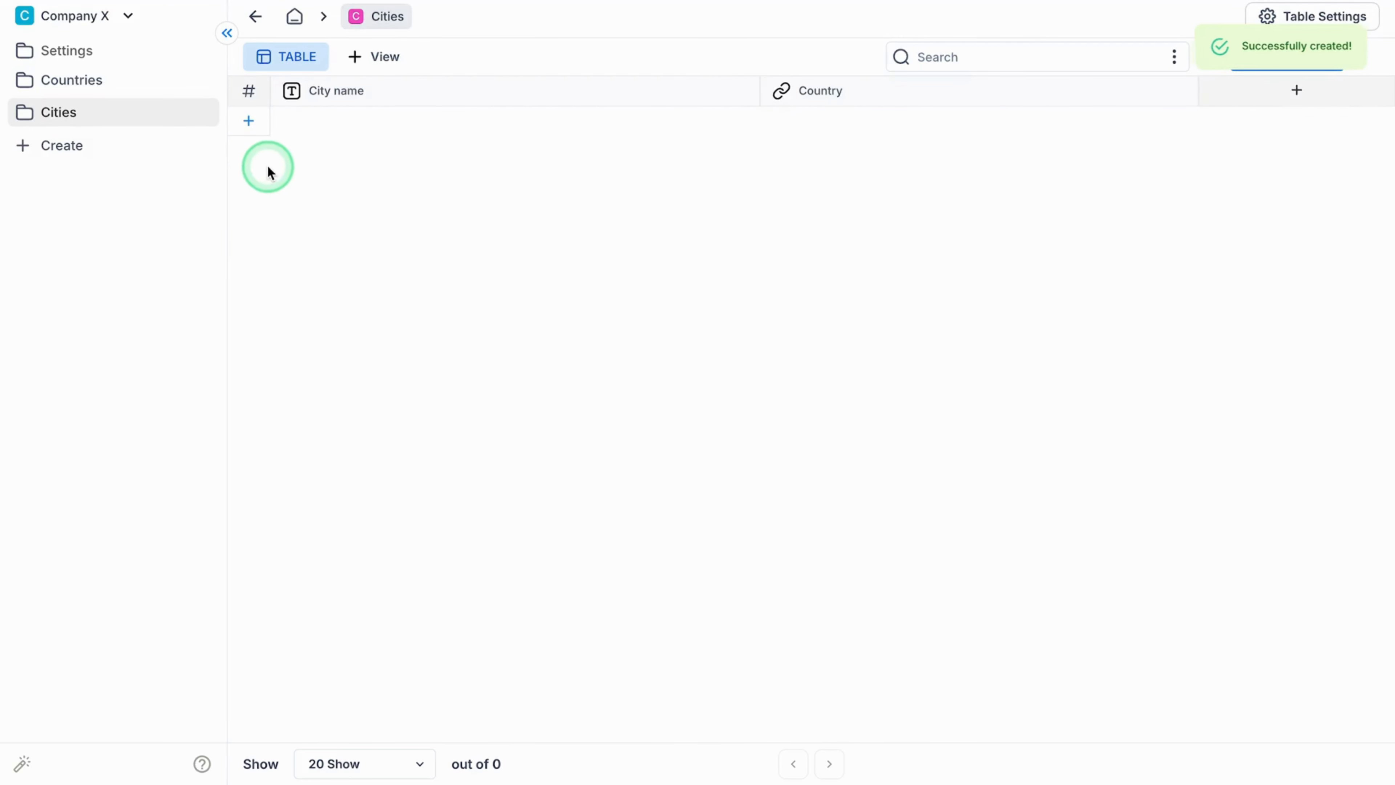
# Add the city Toronto, link it to the country Canada and save the record.
pyautogui.click(250, 151)
pyautogui.write('T')
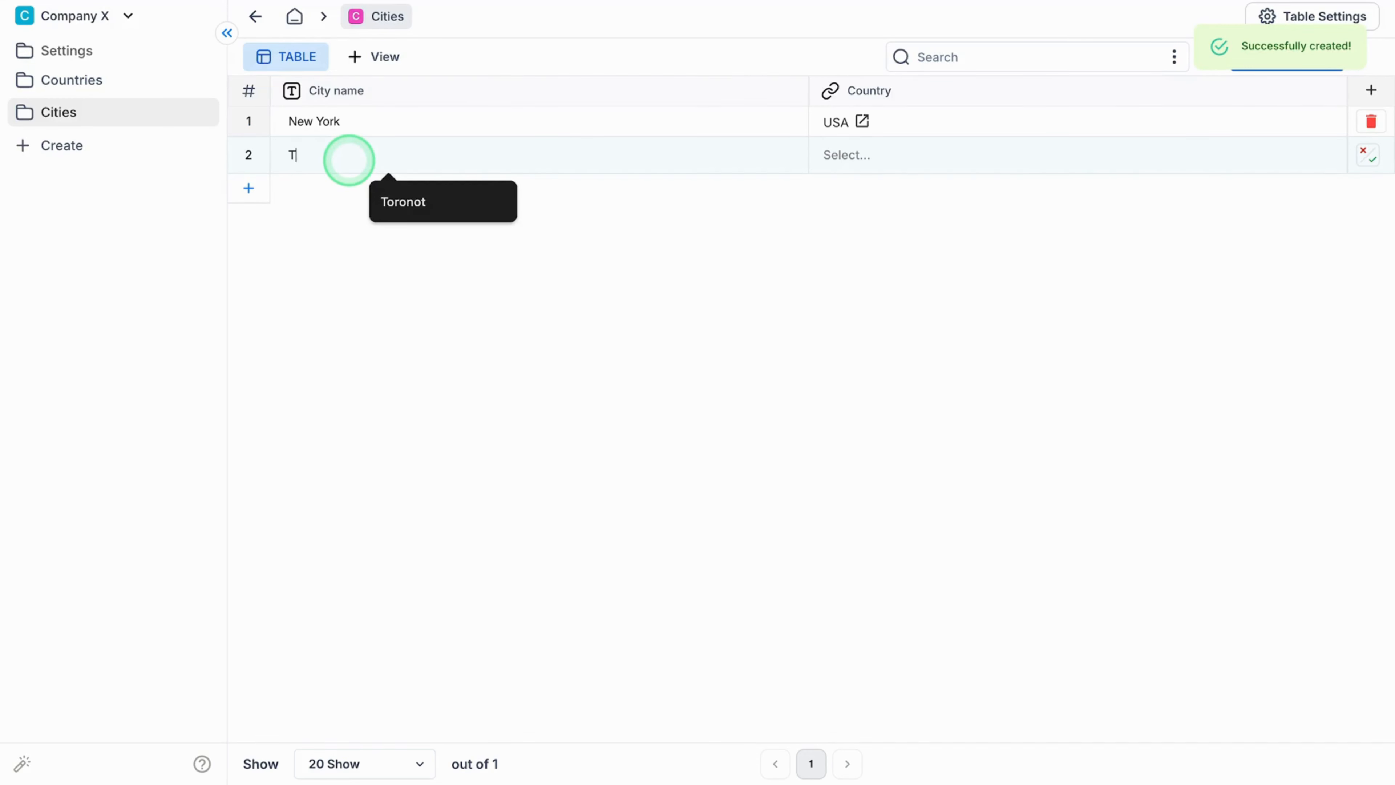
pyautogui.write('oronto')
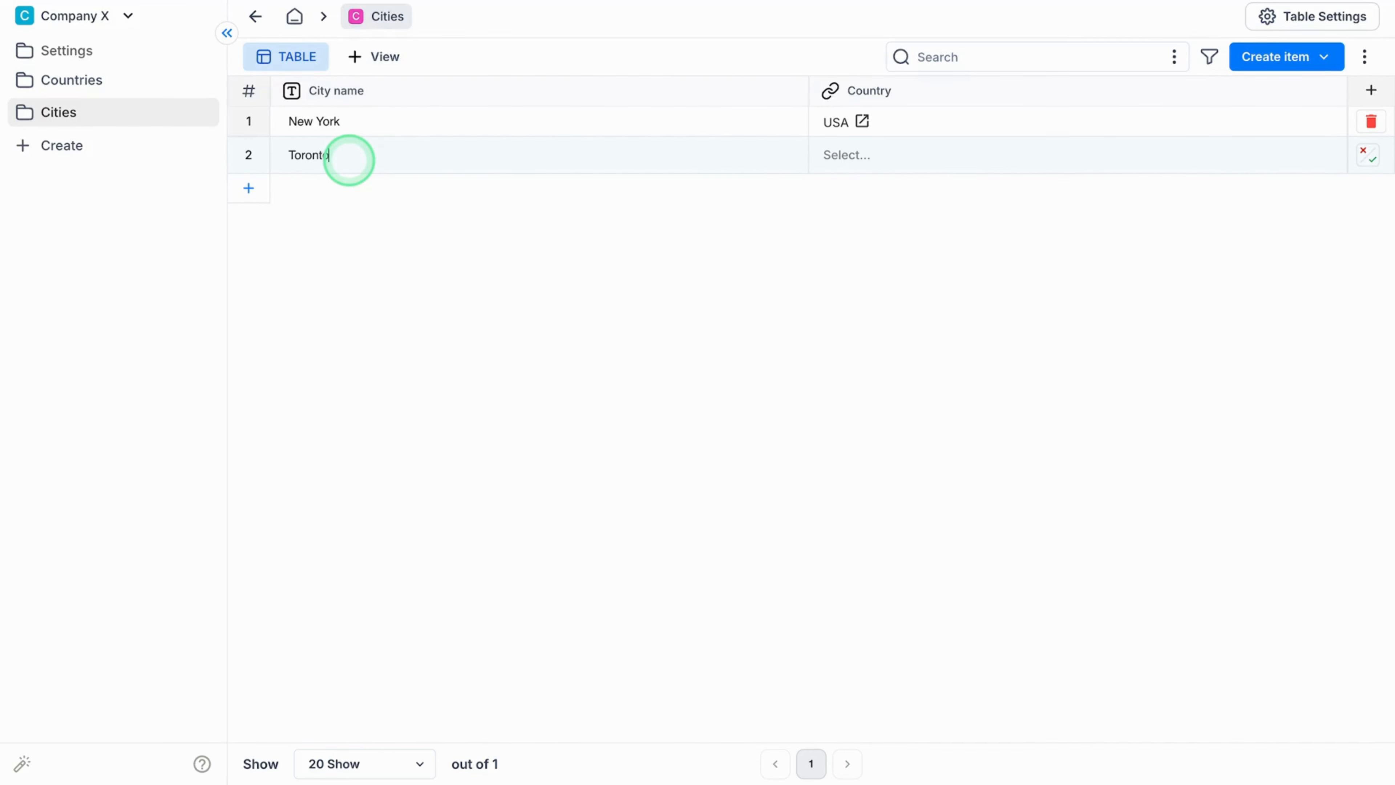
pyautogui.click(850, 150)
pyautogui.click(862, 234)
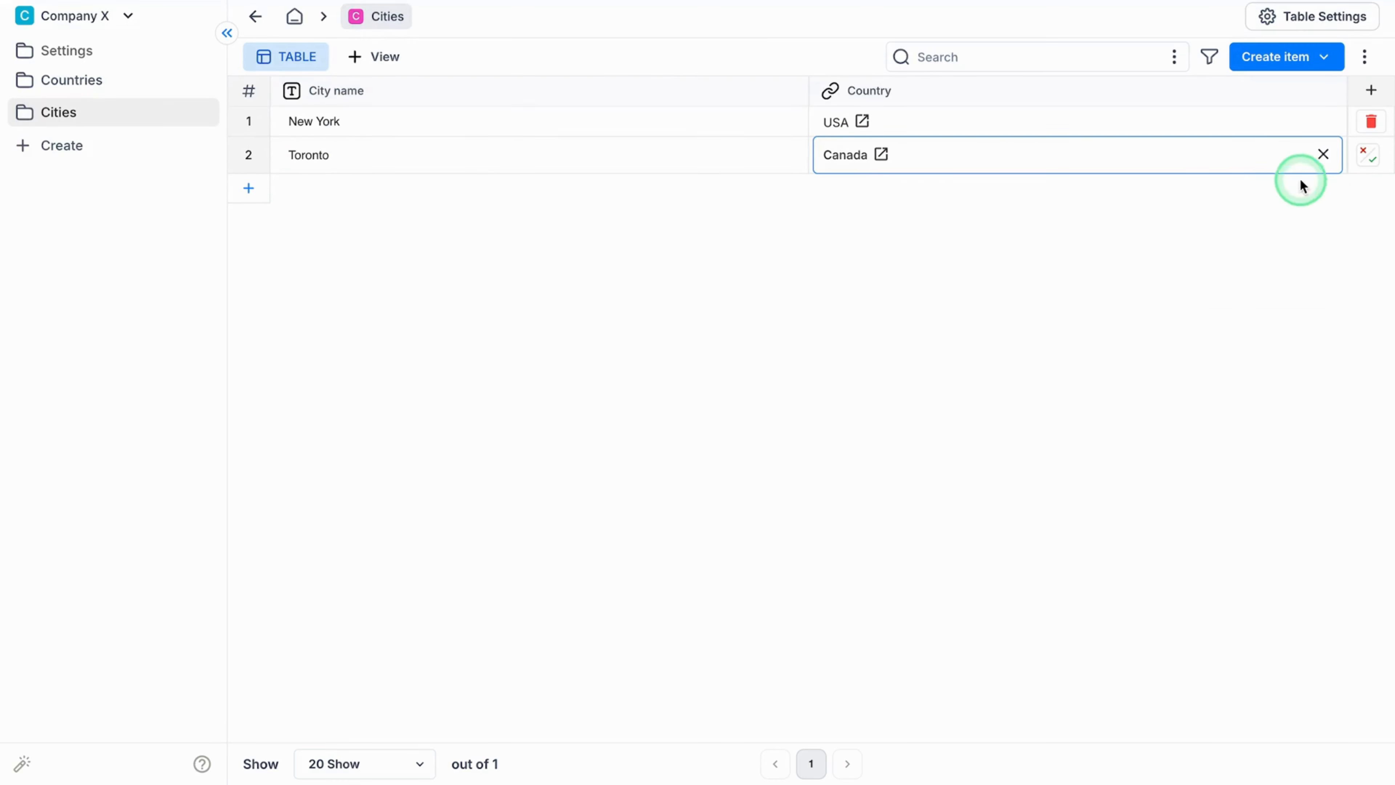
pyautogui.click(1370, 157)
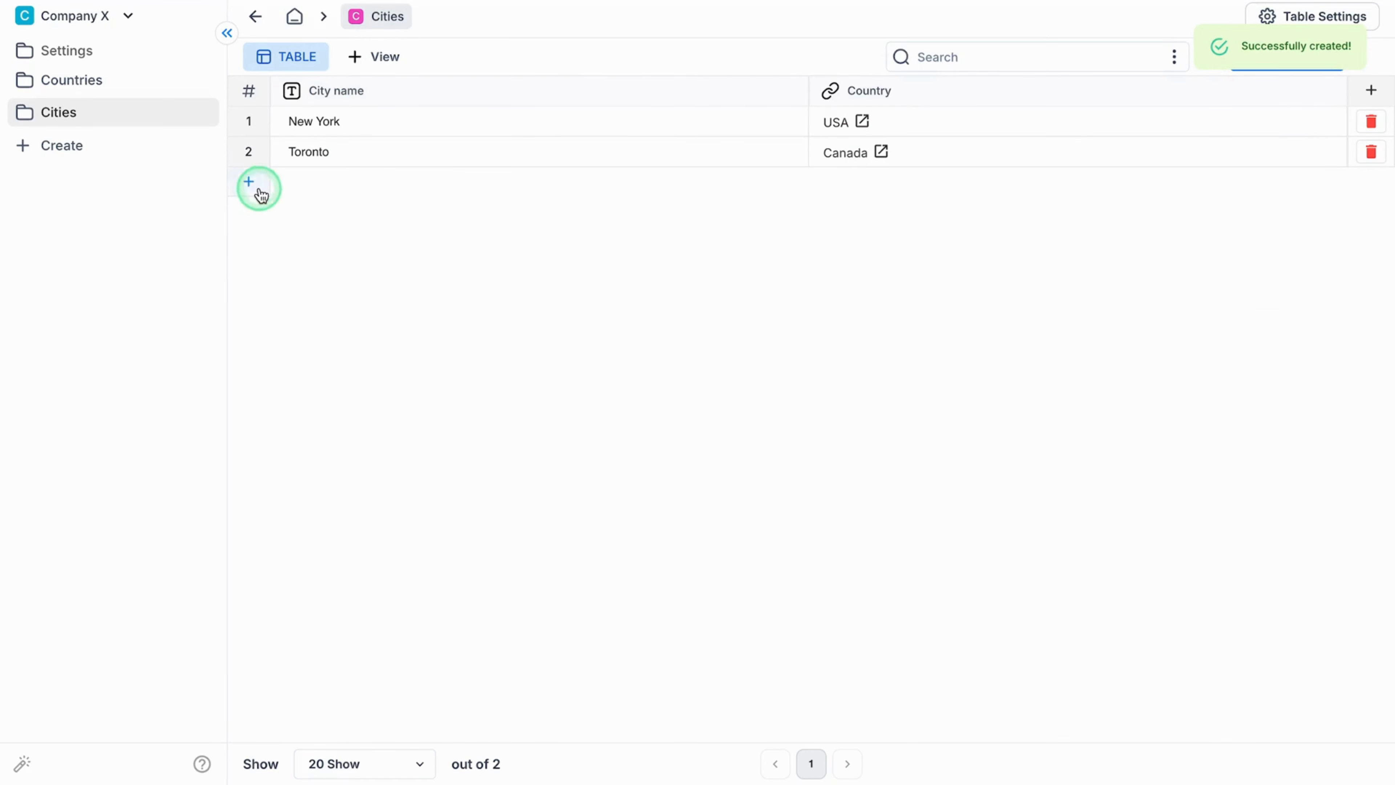
# Add the city Paris, link it to the country France and save the record.
pyautogui.click(249, 188)
pyautogui.write('P')
pyautogui.press('BackSpace')
pyautogui.write('P{A')
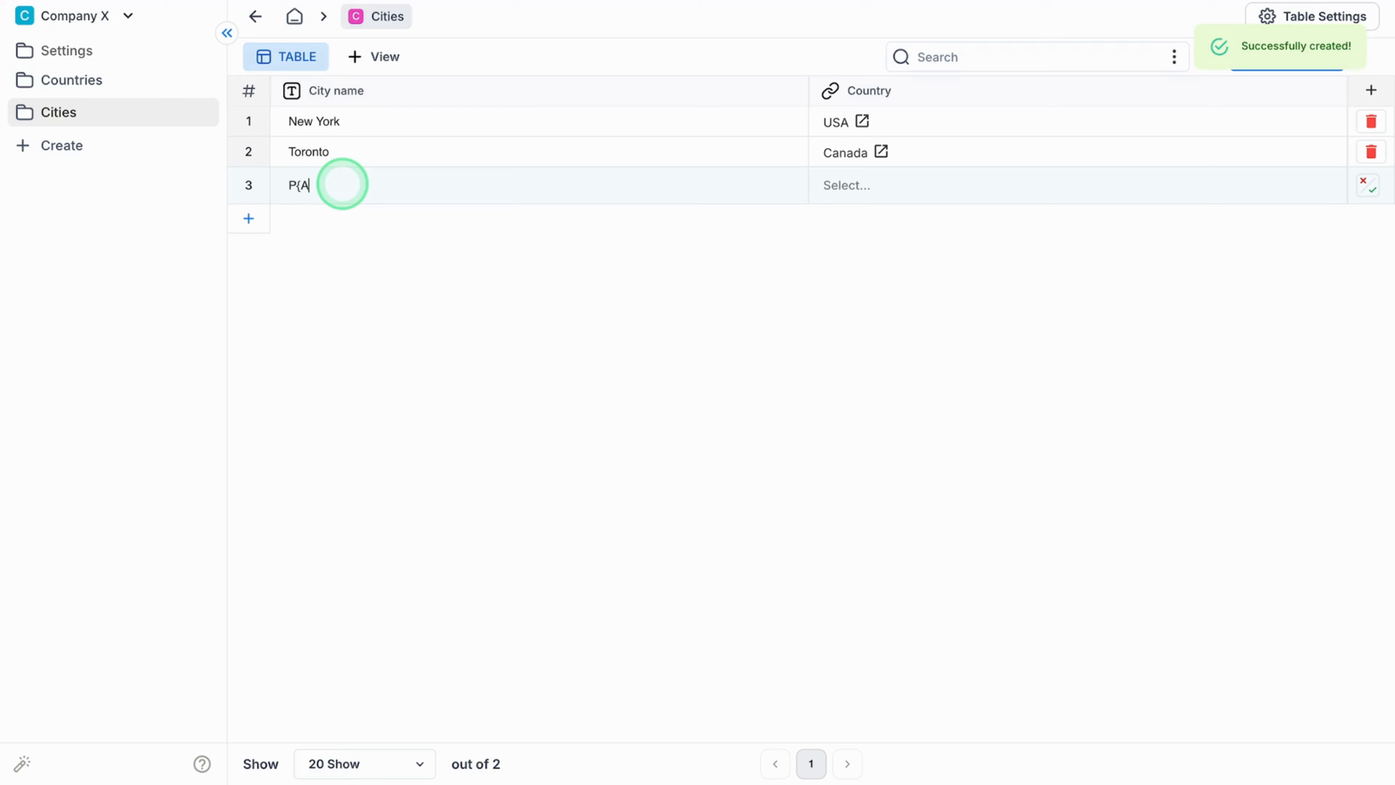
pyautogui.press('BackSpace')
pyautogui.press('BackSpace')
pyautogui.write('aris')
pyautogui.click(850, 187)
pyautogui.click(861, 298)
pyautogui.click(1368, 187)
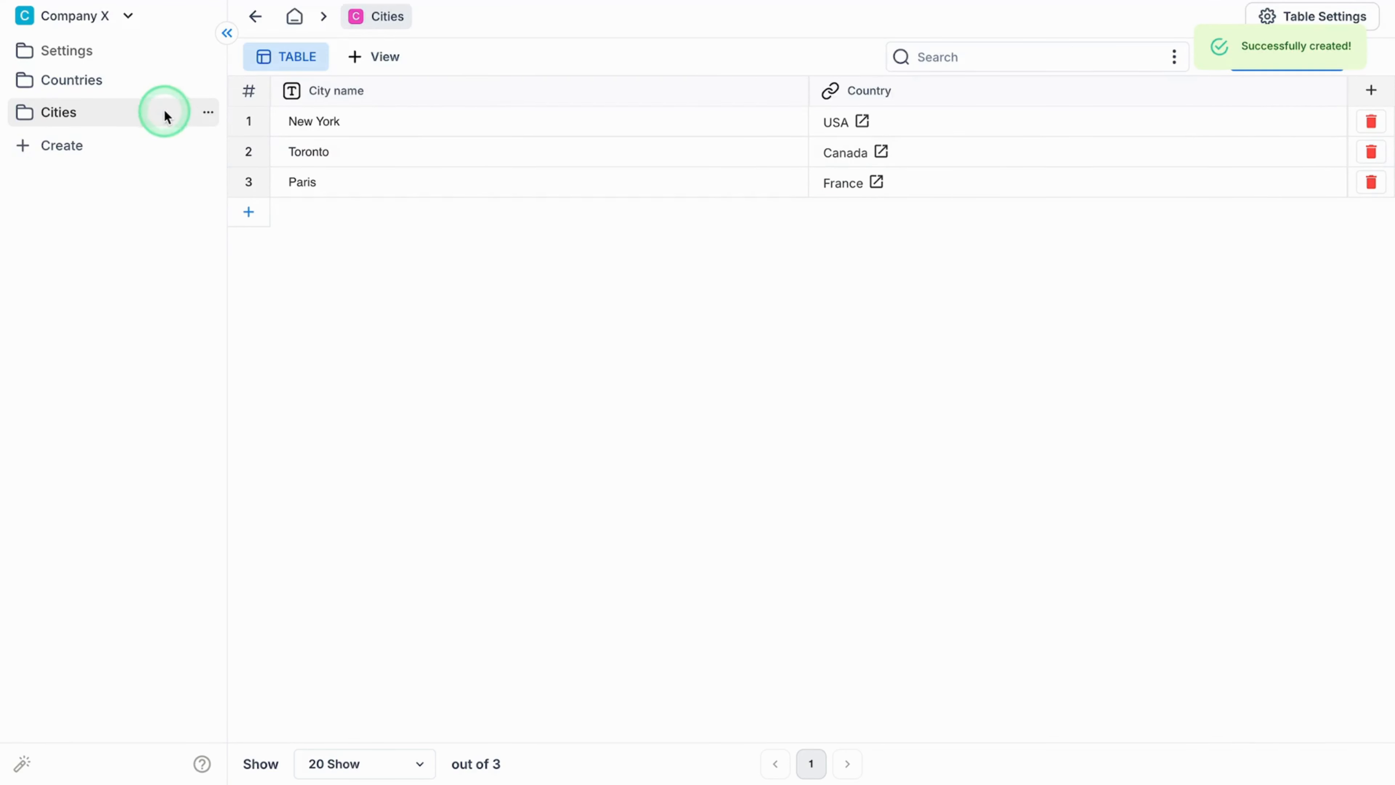
# Open the USA record in the Countries table, examine its related Cities records, and close the record.
pyautogui.click(150, 88)
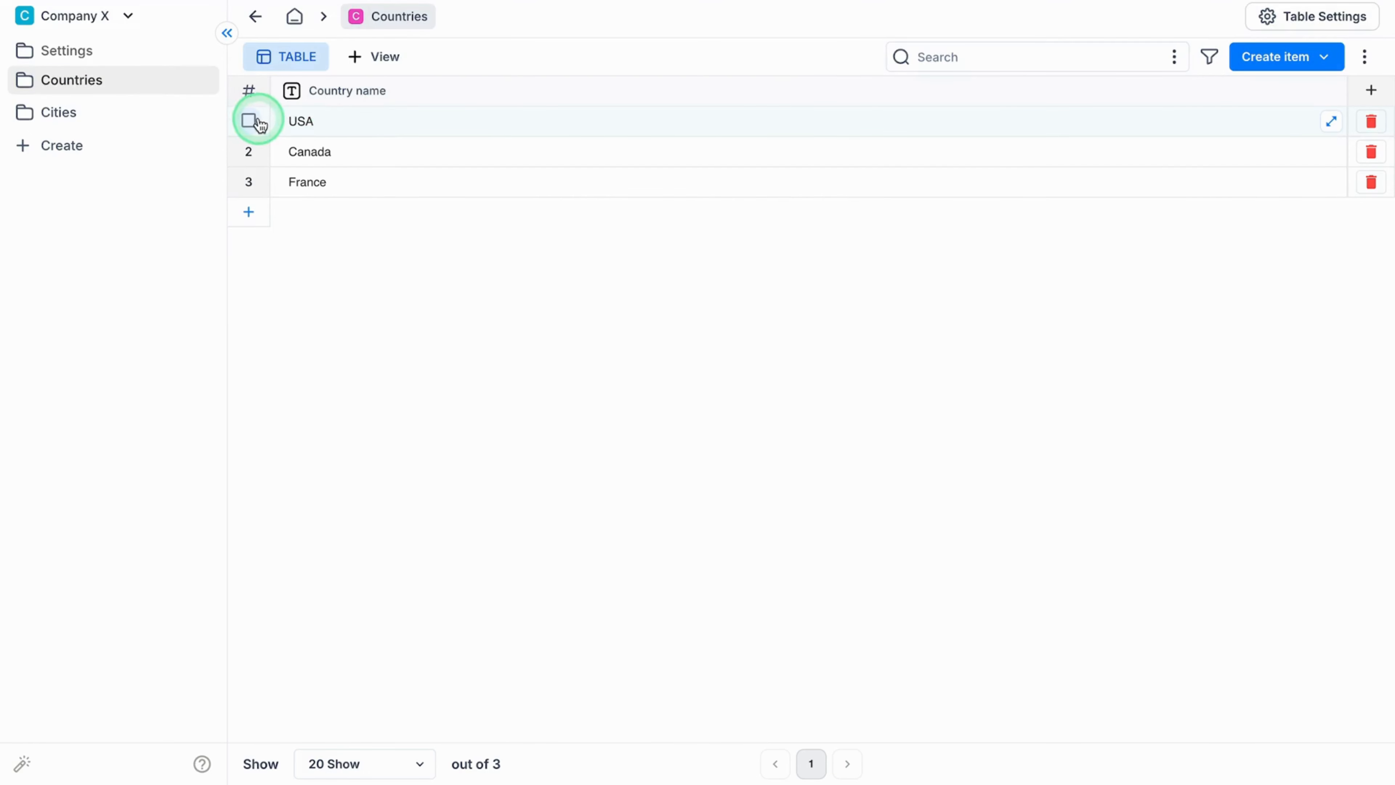
pyautogui.click(1331, 121)
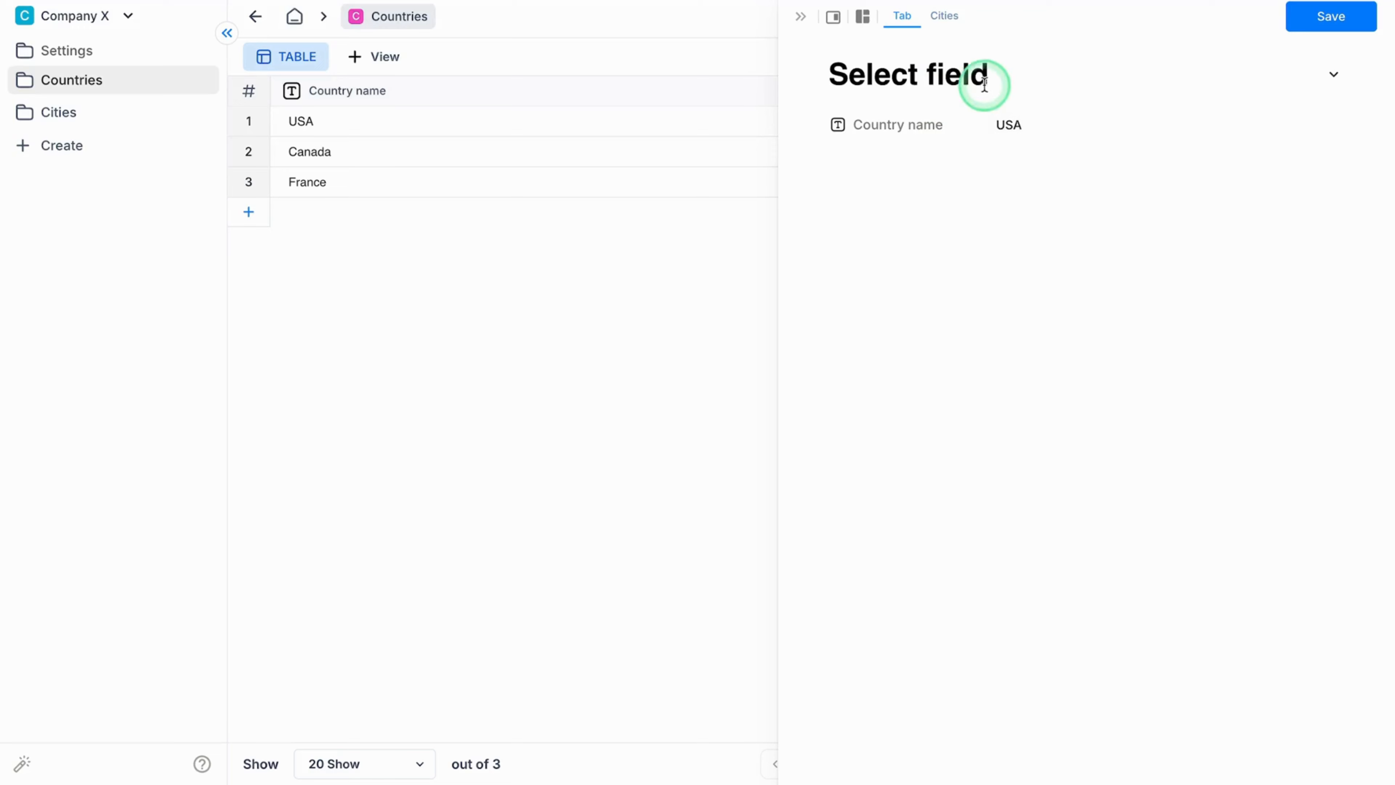
pyautogui.click(944, 16)
pyautogui.click(1369, 57)
pyautogui.click(1161, 291)
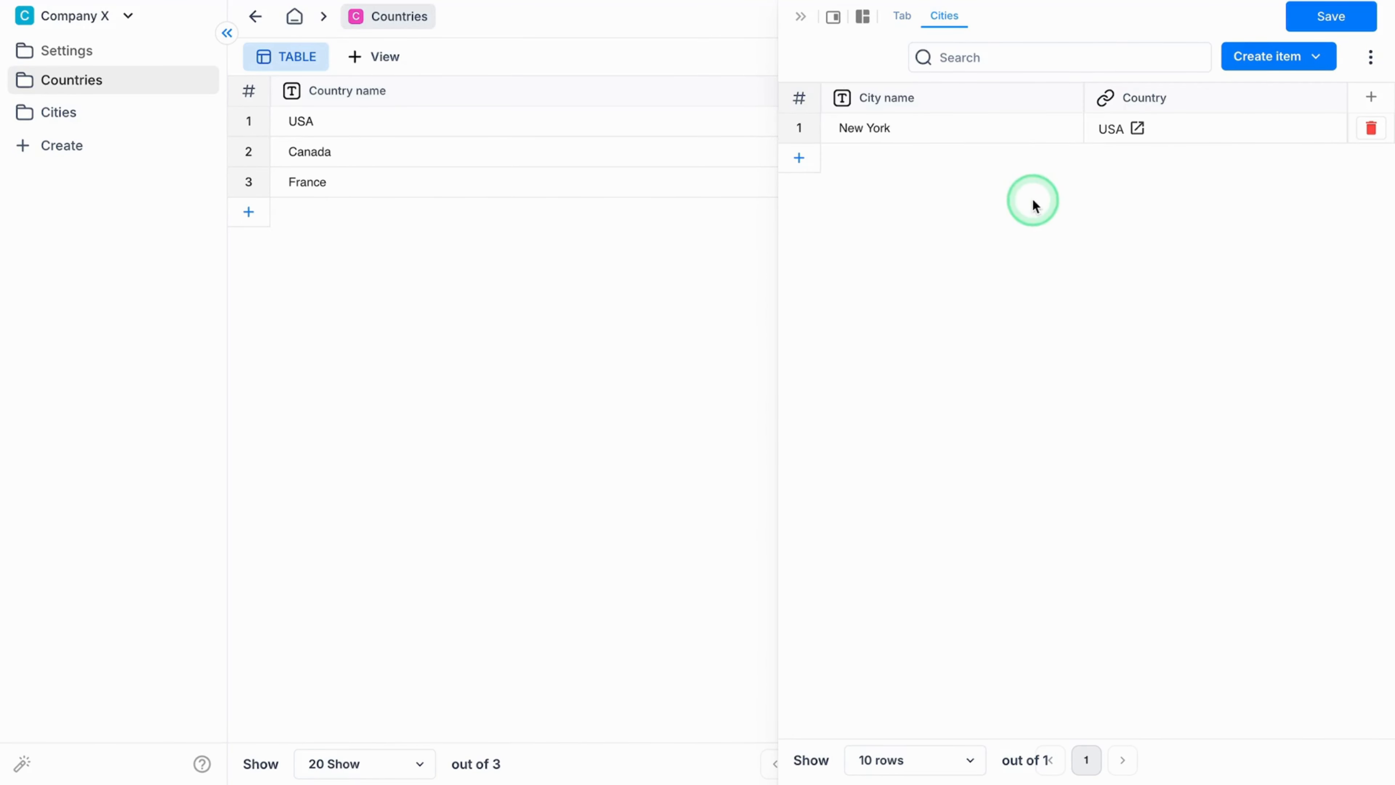
pyautogui.click(668, 288)
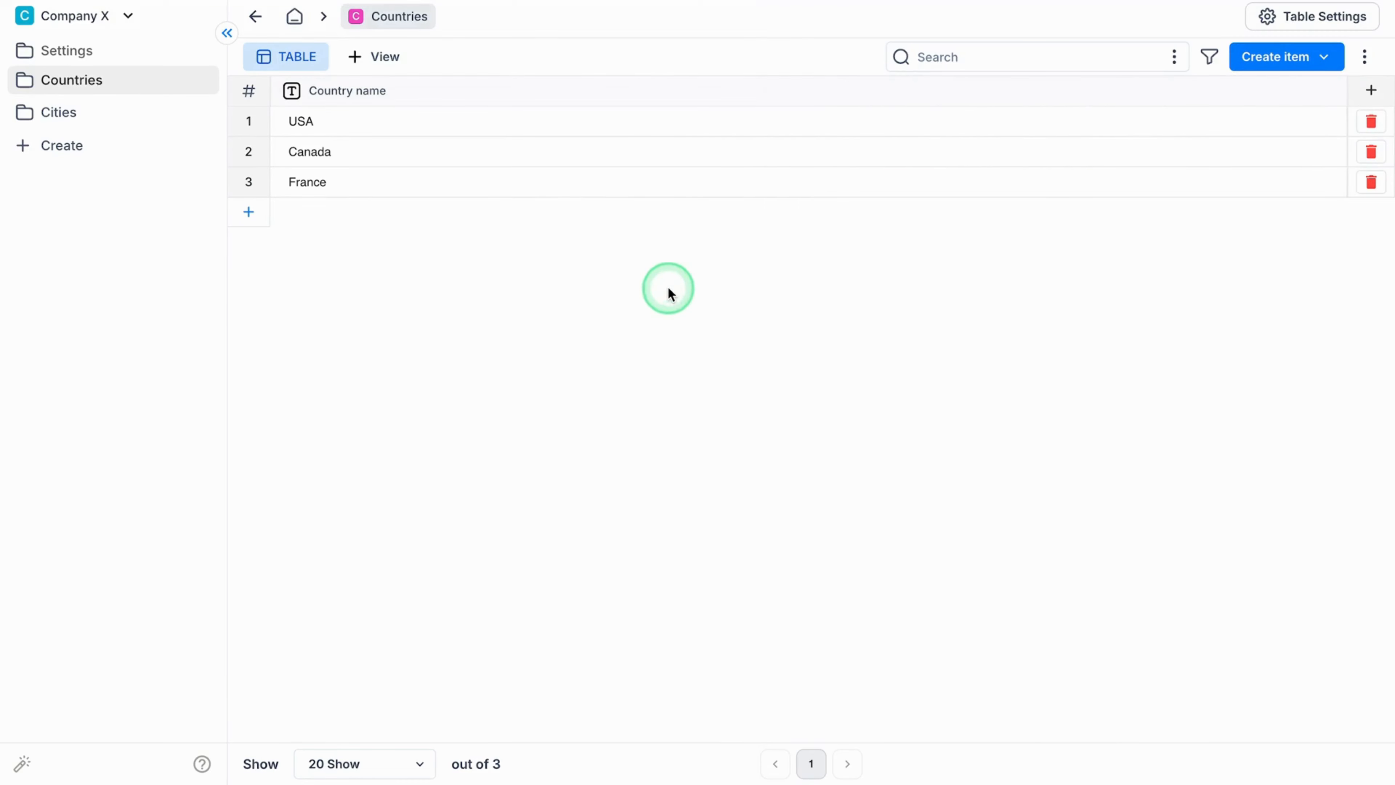
# Open the Many2One relation from Cities to Countries for editing in the Cities table settings and review its schema.
pyautogui.click(108, 110)
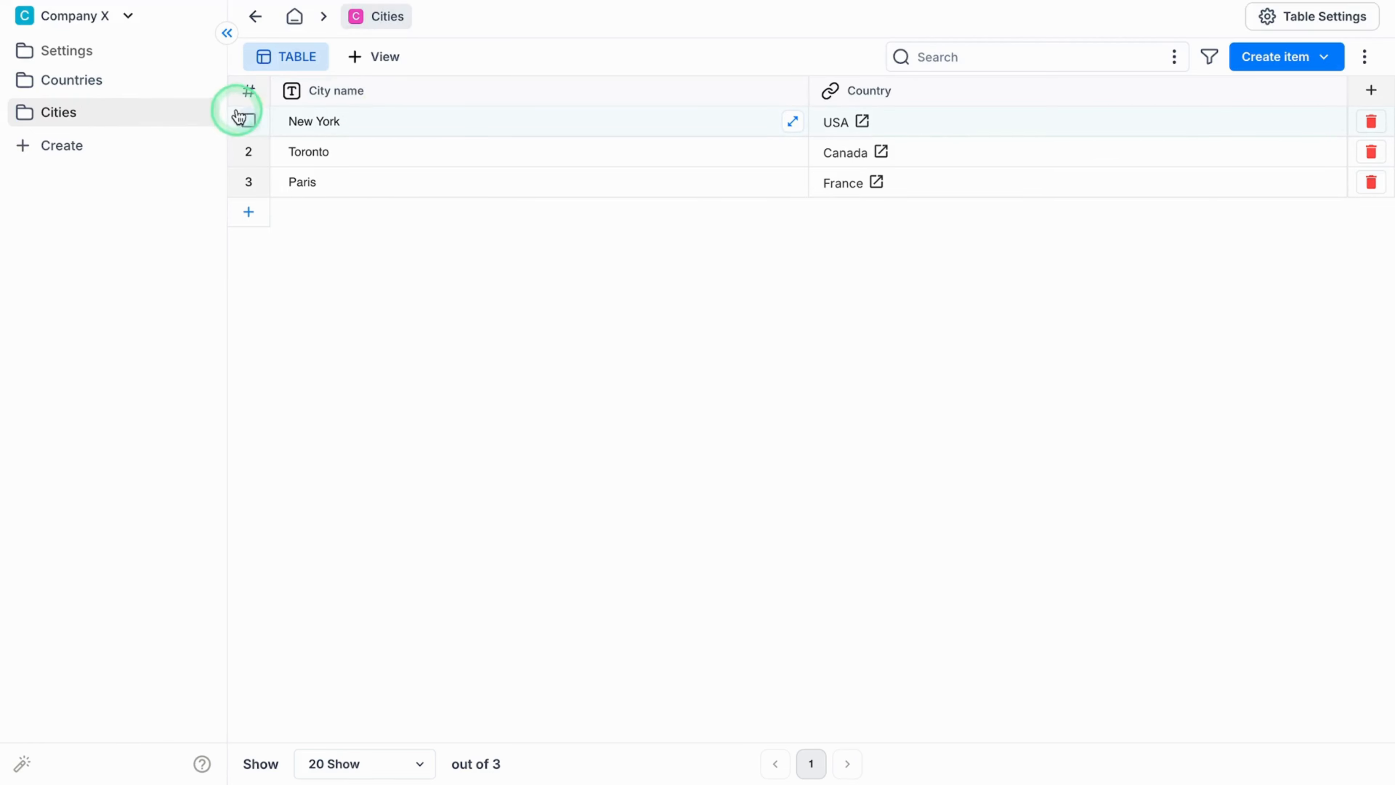
pyautogui.click(1277, 17)
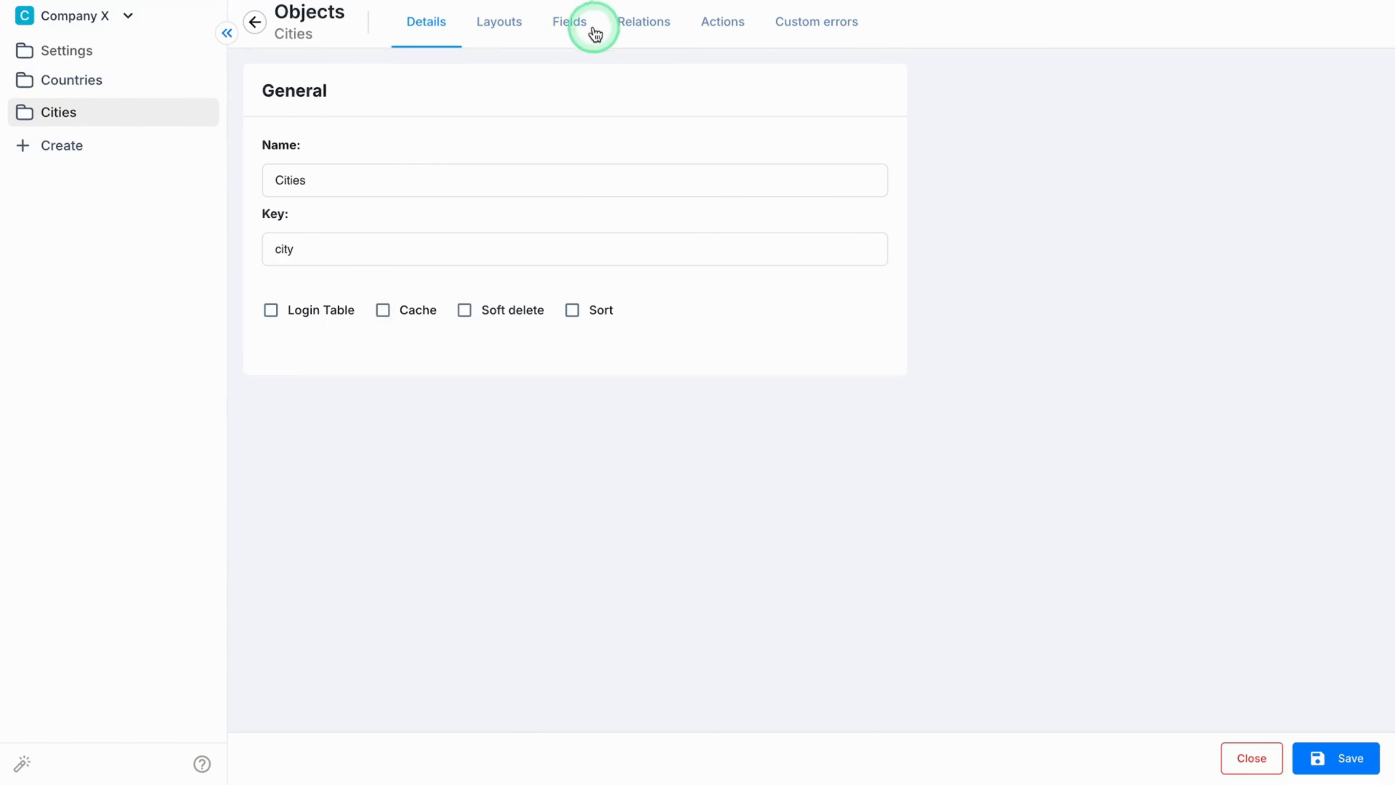
pyautogui.click(662, 29)
pyautogui.click(940, 126)
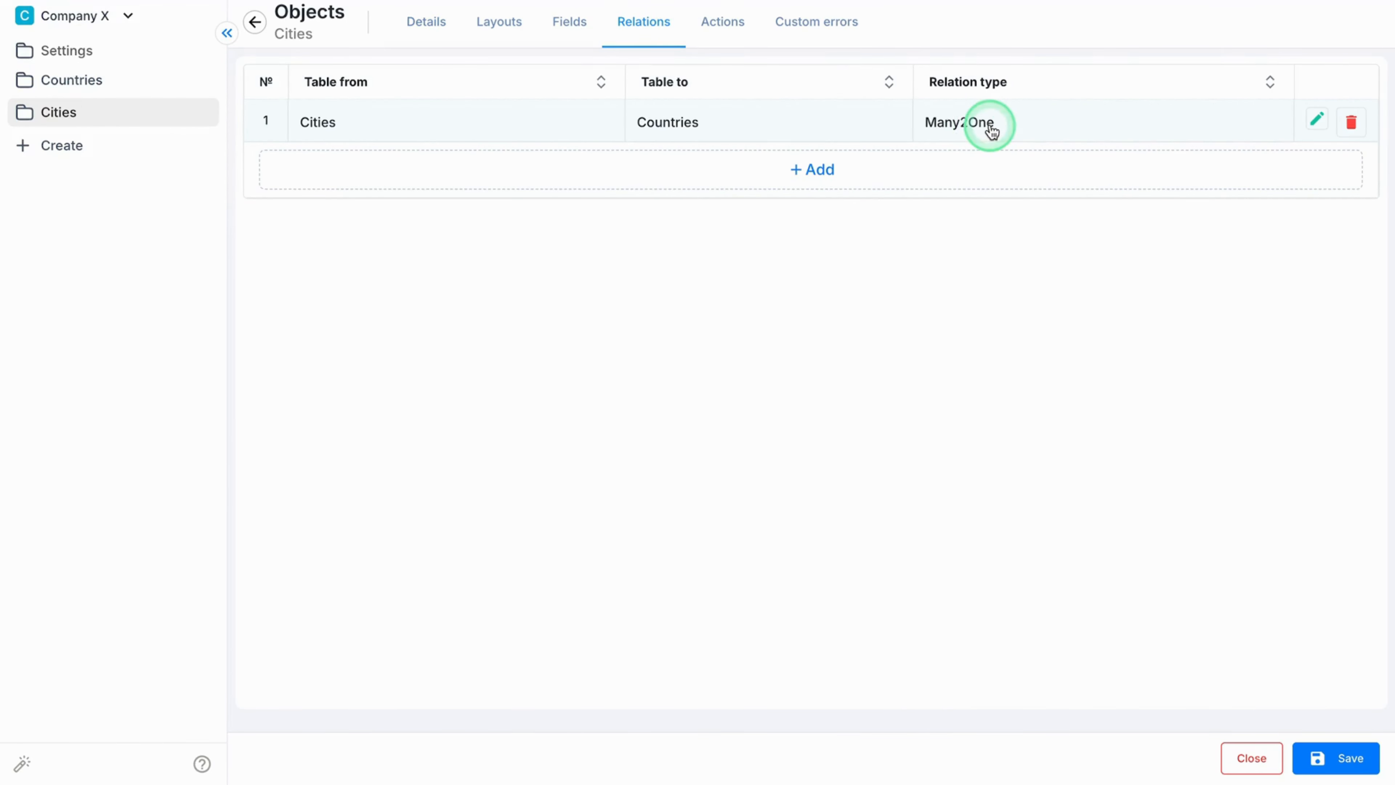
pyautogui.click(1317, 120)
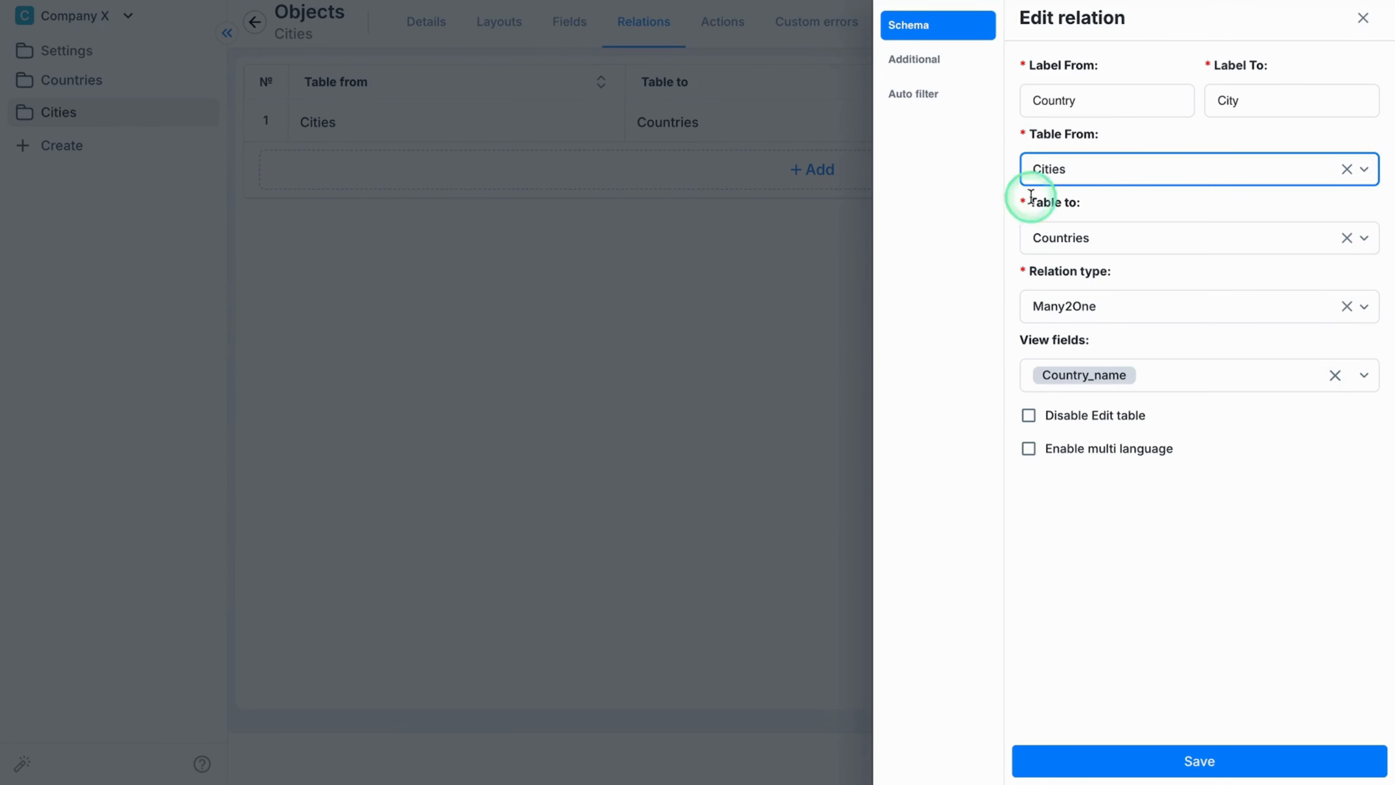
# Switch the relation's additional options Disabled, Default editable, Creatable and Relation Buttons on and back off one after another.
pyautogui.click(962, 69)
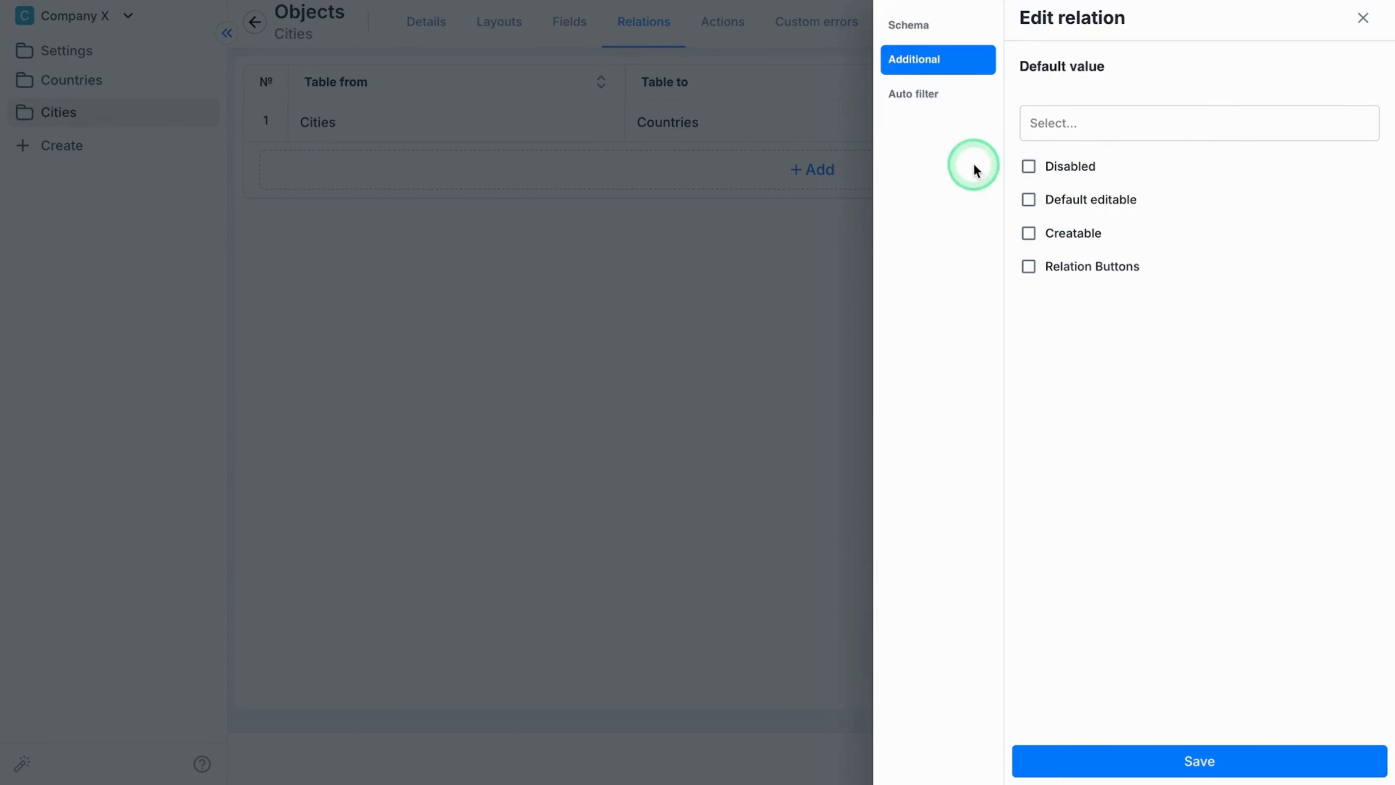
pyautogui.click(1026, 167)
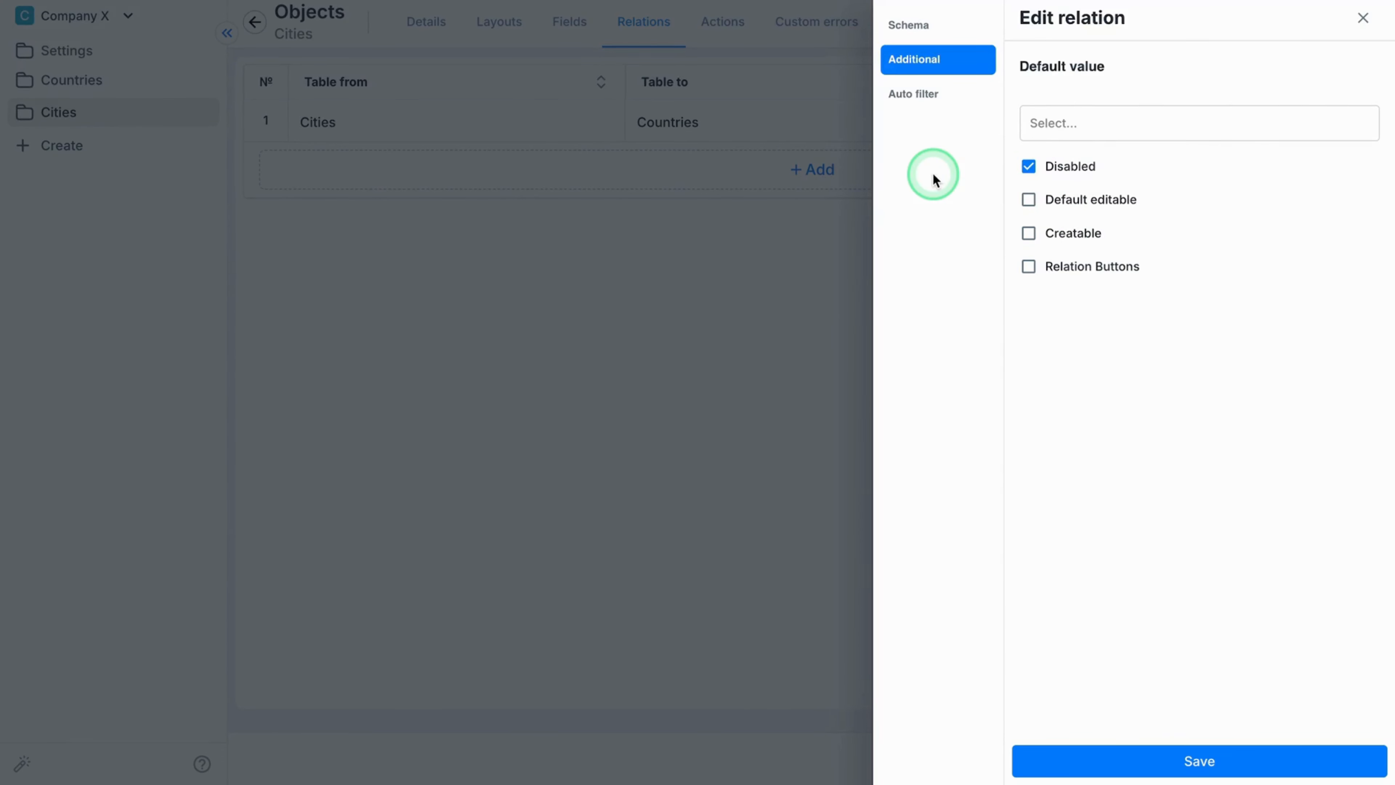
pyautogui.click(1027, 166)
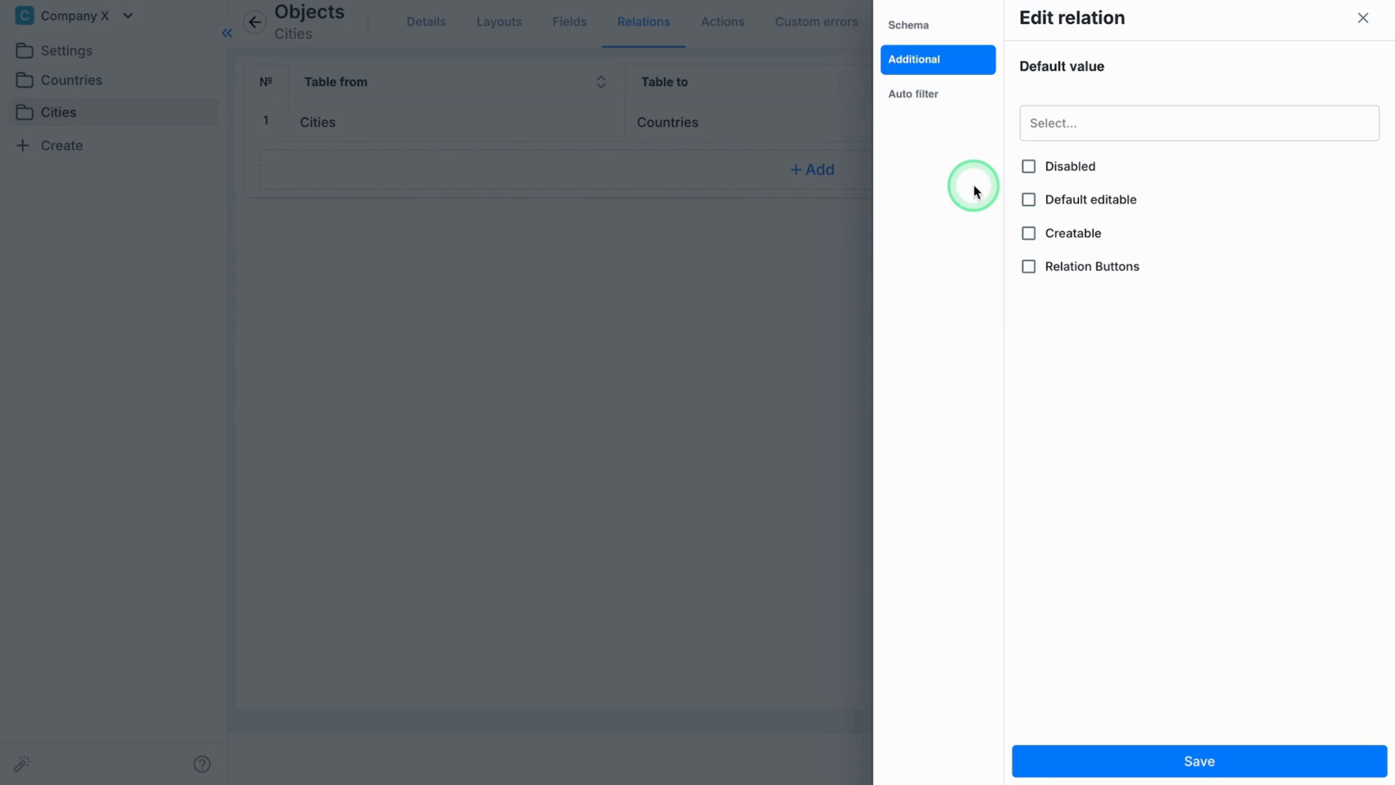
pyautogui.click(1029, 200)
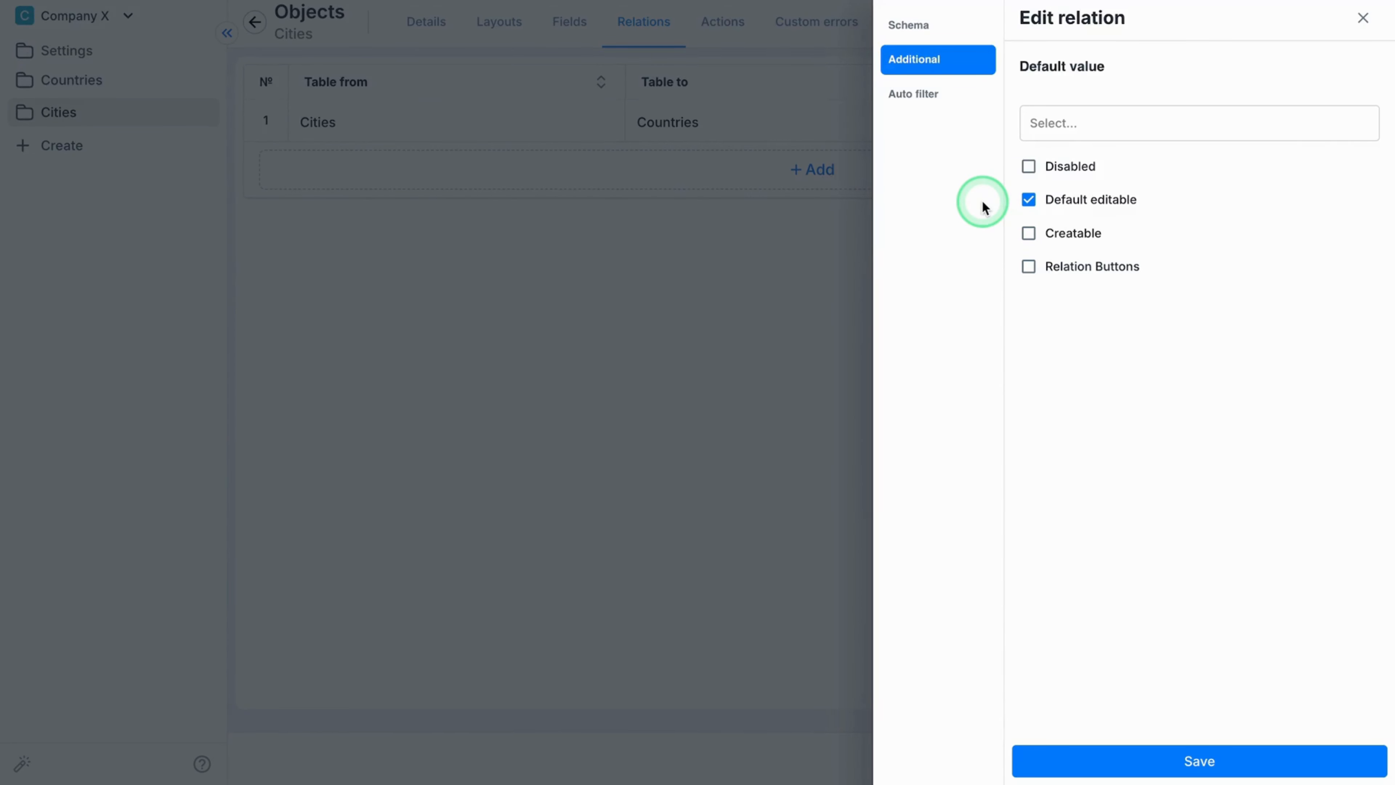
pyautogui.click(1028, 202)
pyautogui.click(1030, 233)
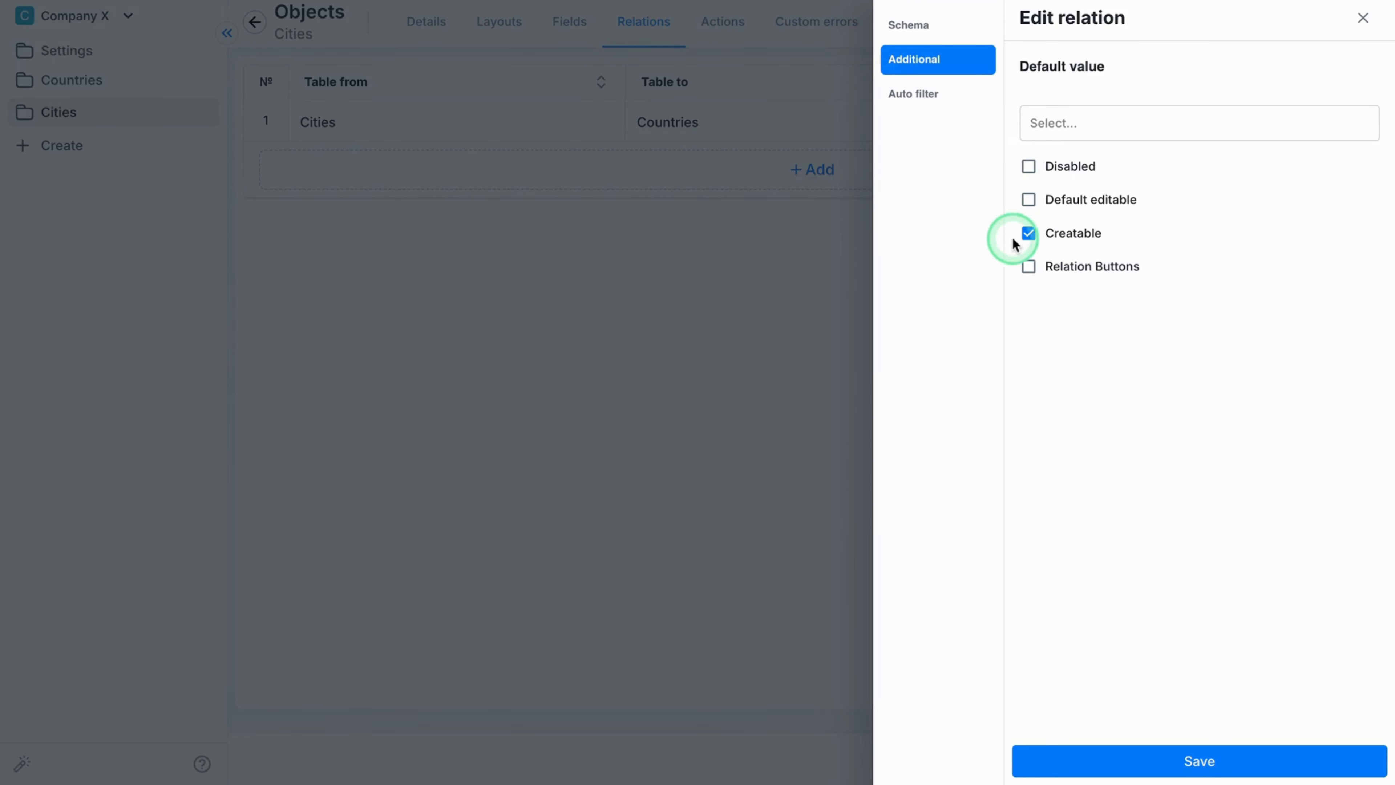
pyautogui.click(1028, 233)
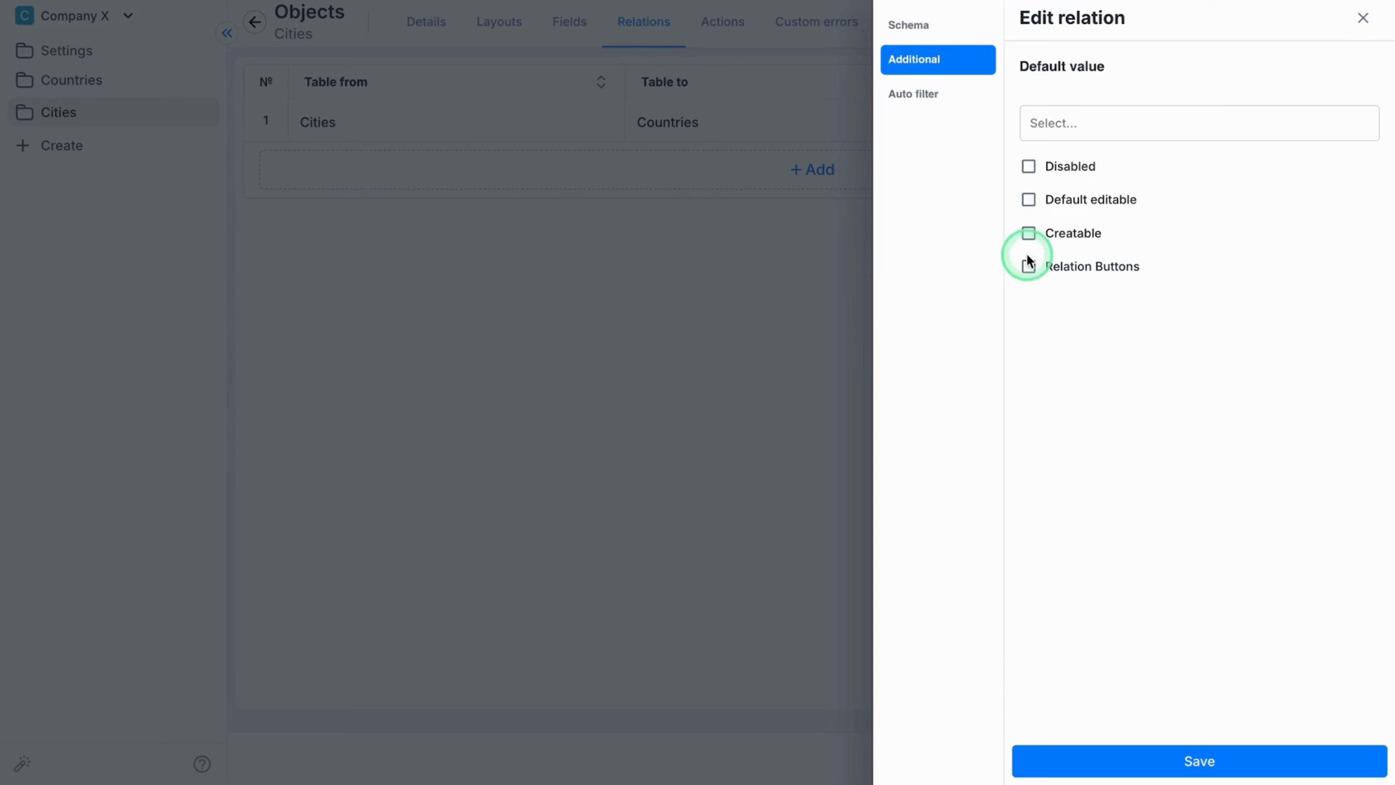
pyautogui.click(1028, 266)
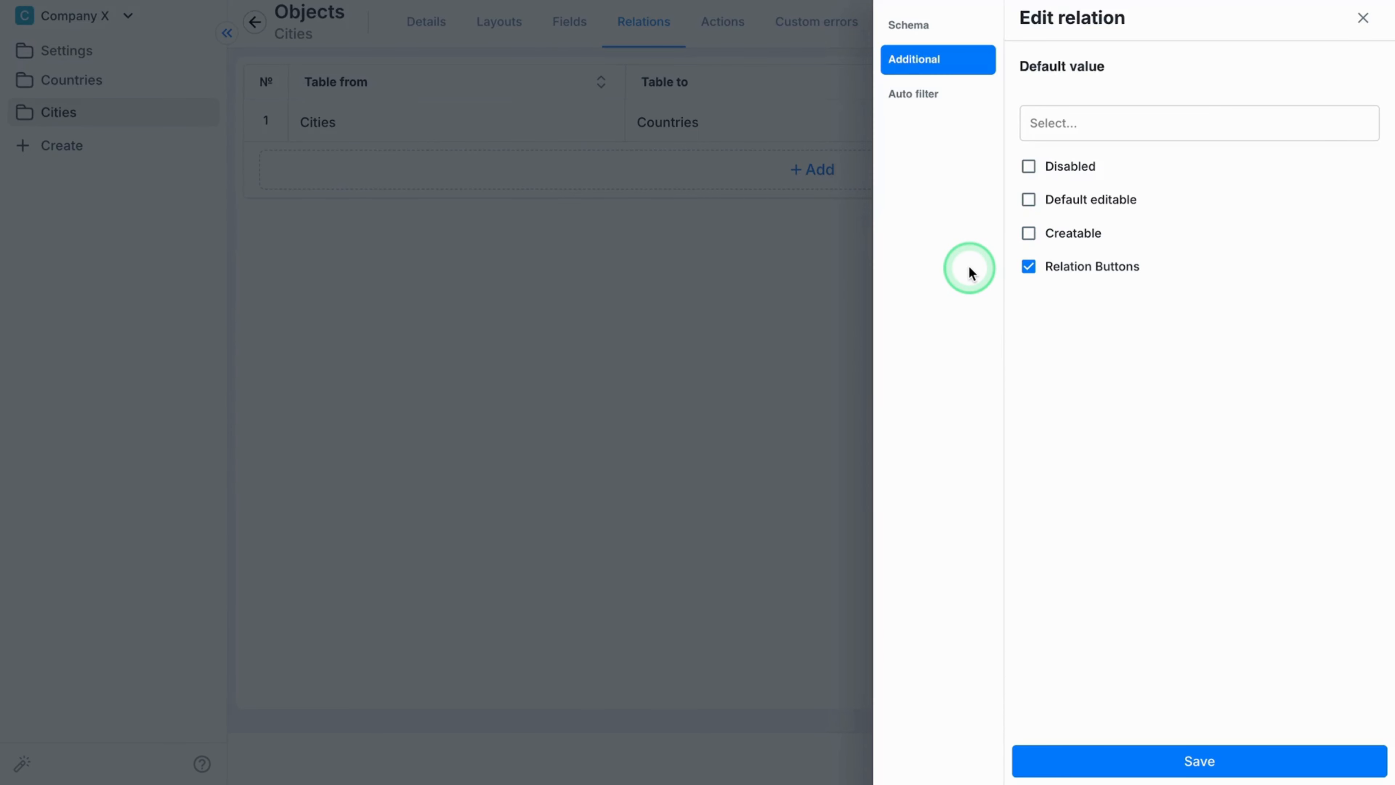
pyautogui.click(1028, 268)
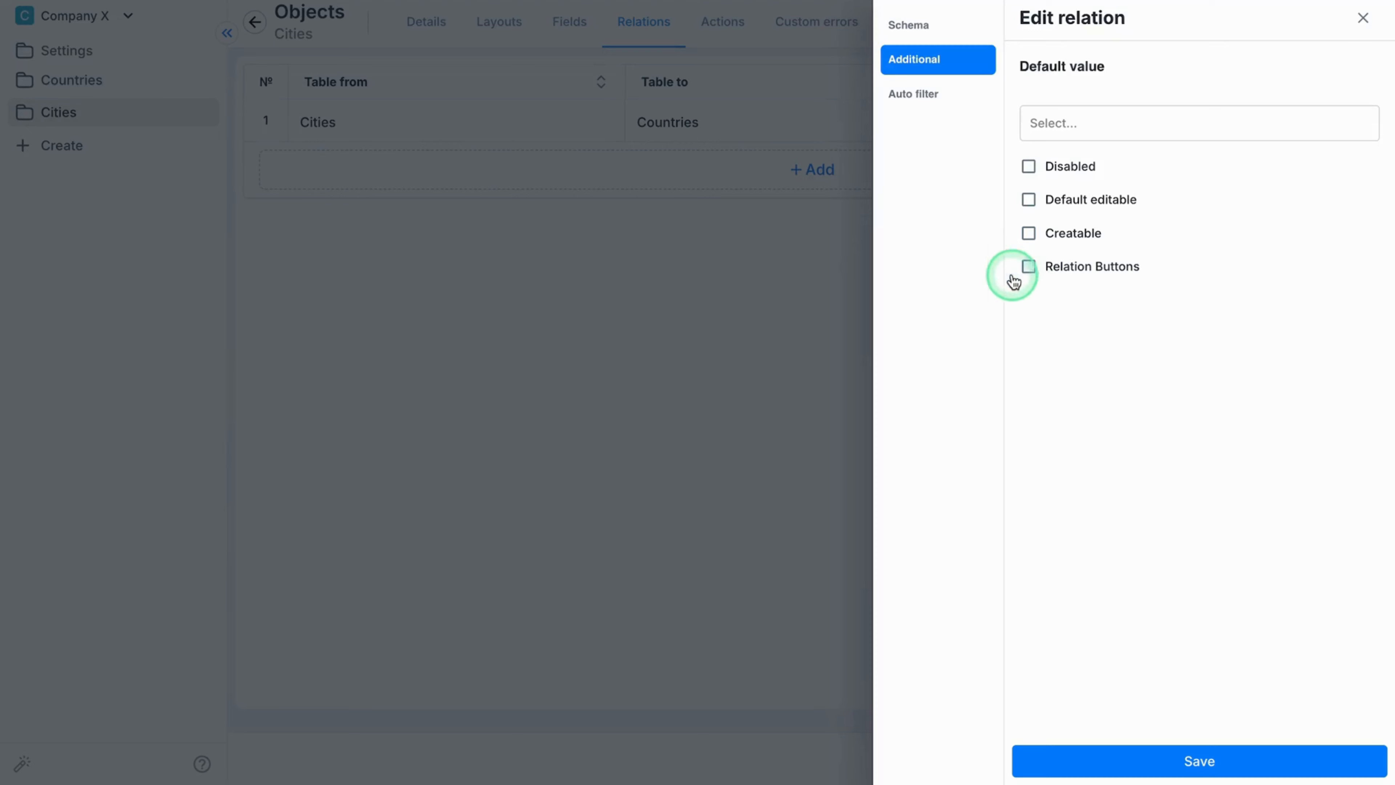
# Examine the relation's auto filter options and its Field From choices, and return to the Cities table without saving.
pyautogui.click(922, 98)
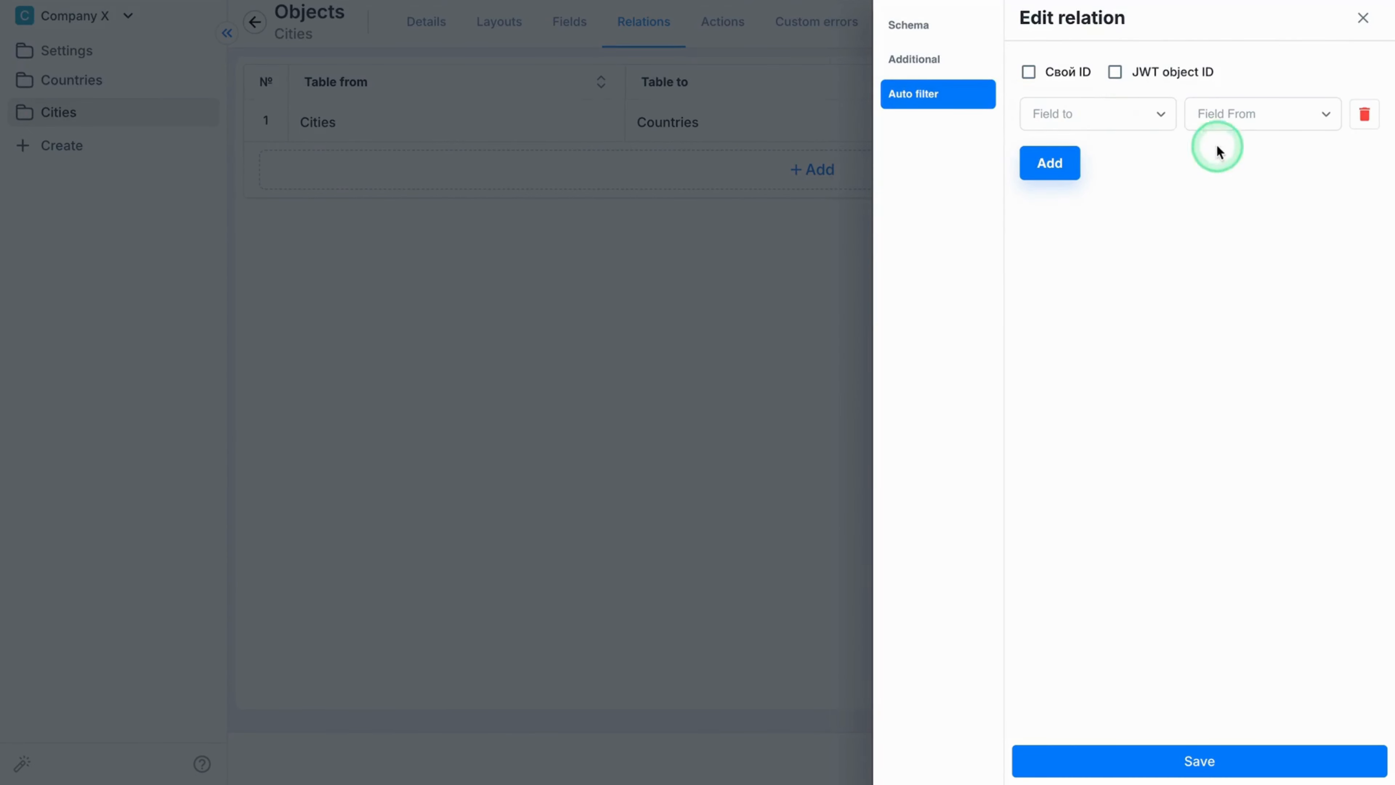
pyautogui.click(1168, 133)
pyautogui.click(1240, 123)
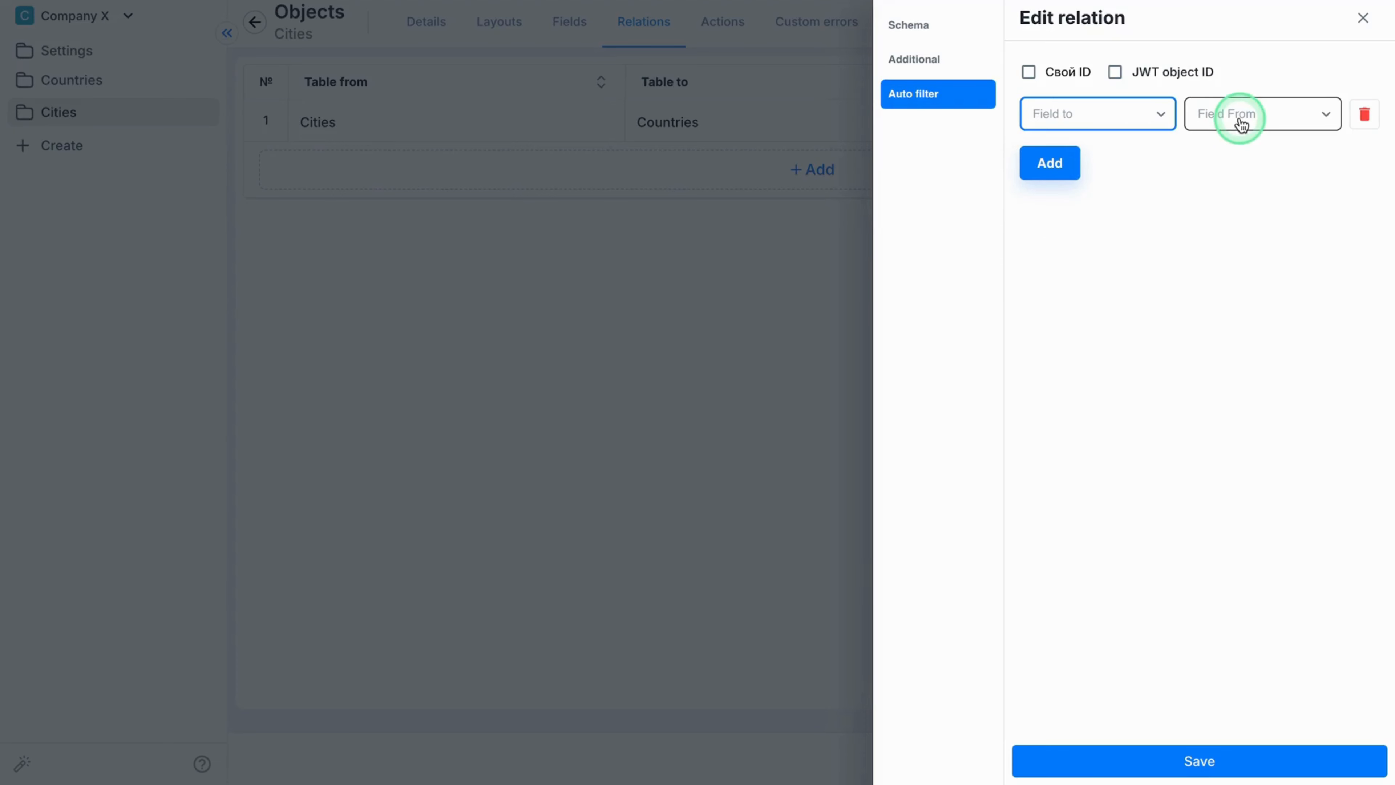
pyautogui.click(1242, 124)
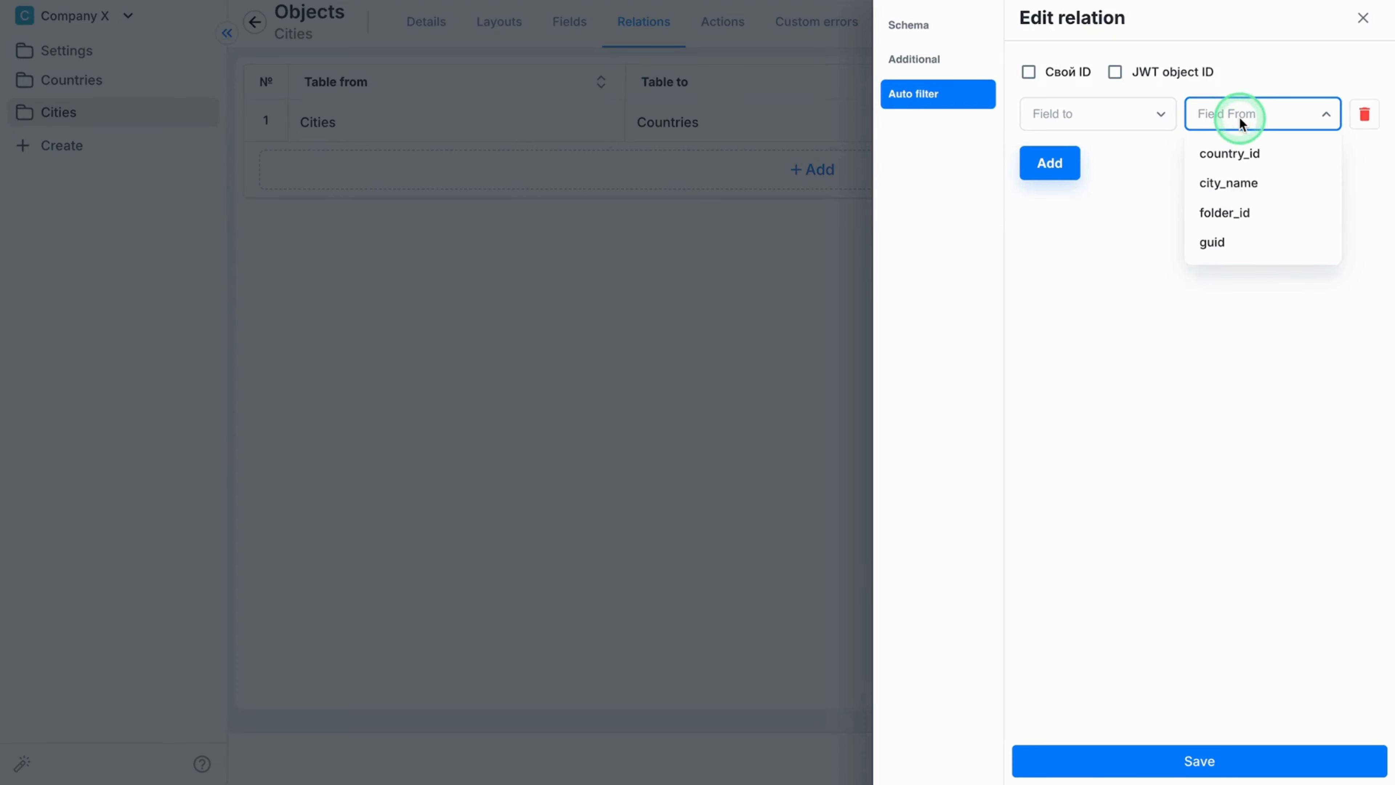
pyautogui.click(1133, 200)
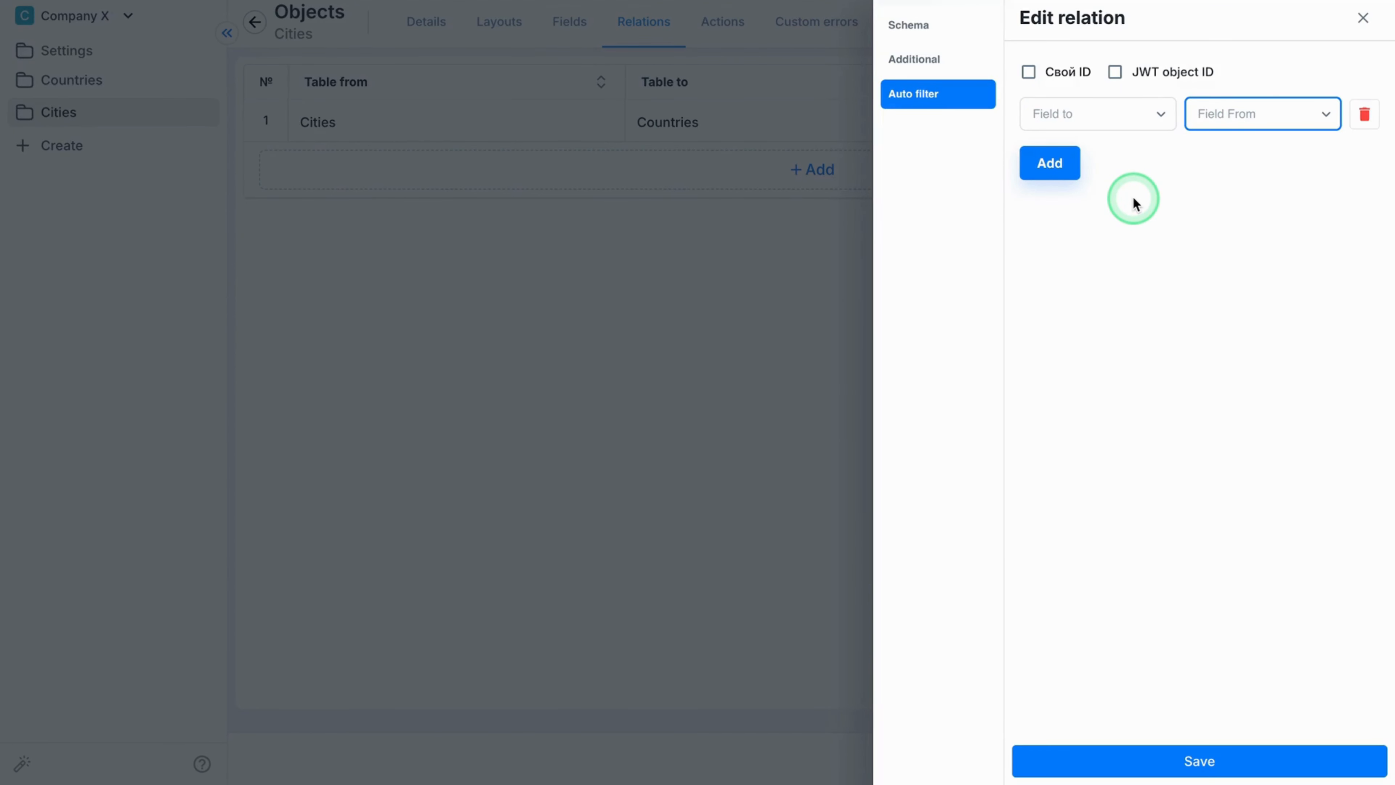
pyautogui.click(806, 364)
pyautogui.click(256, 23)
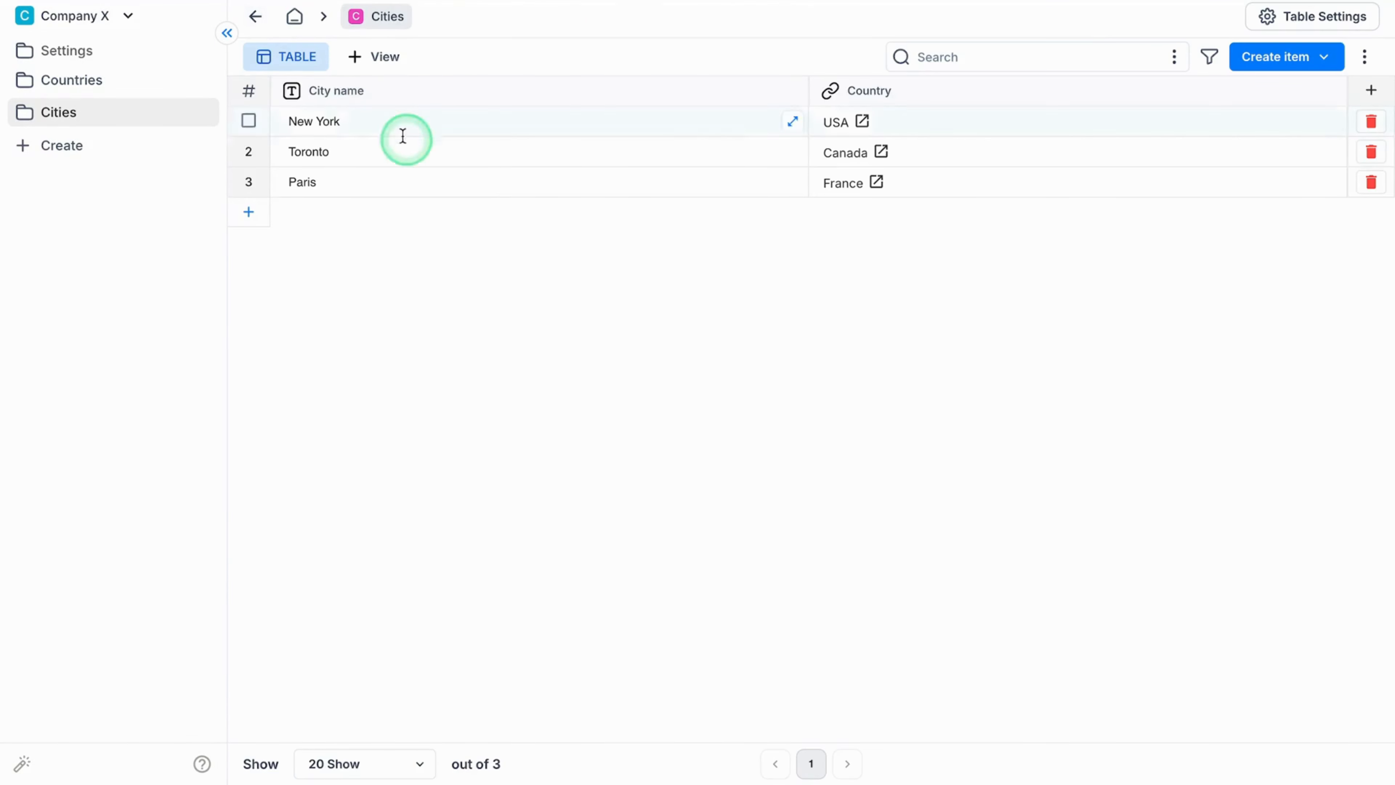